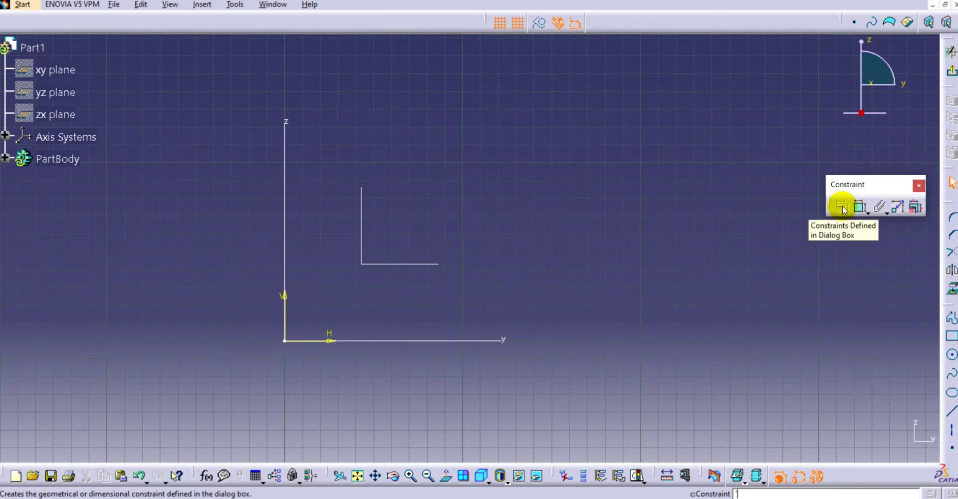
pyautogui.click(867, 213)
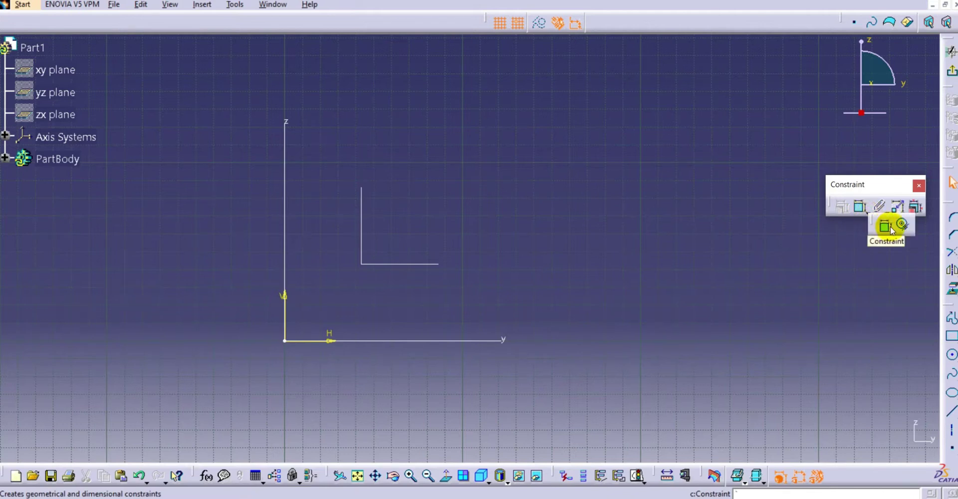
pyautogui.click(878, 260)
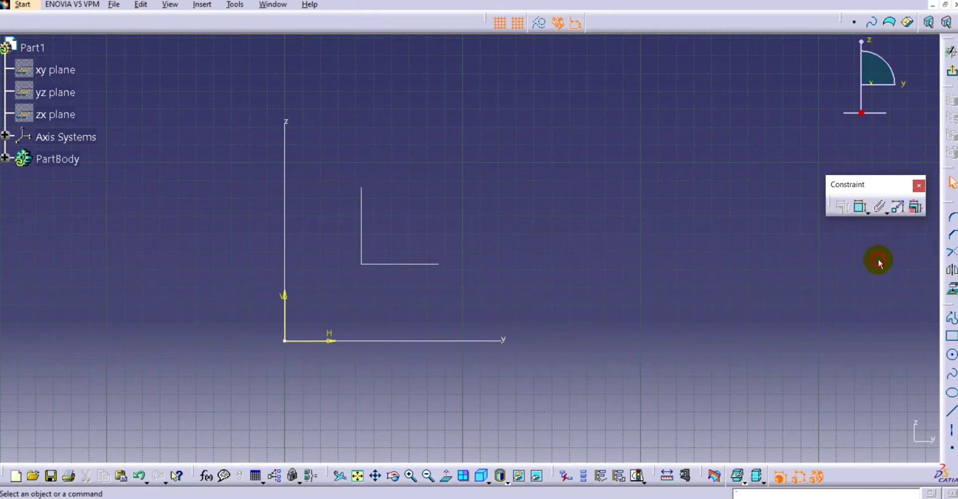
pyautogui.click(884, 214)
pyautogui.moveTo(507, 223); pyautogui.dragTo(490, 229, button='middle')
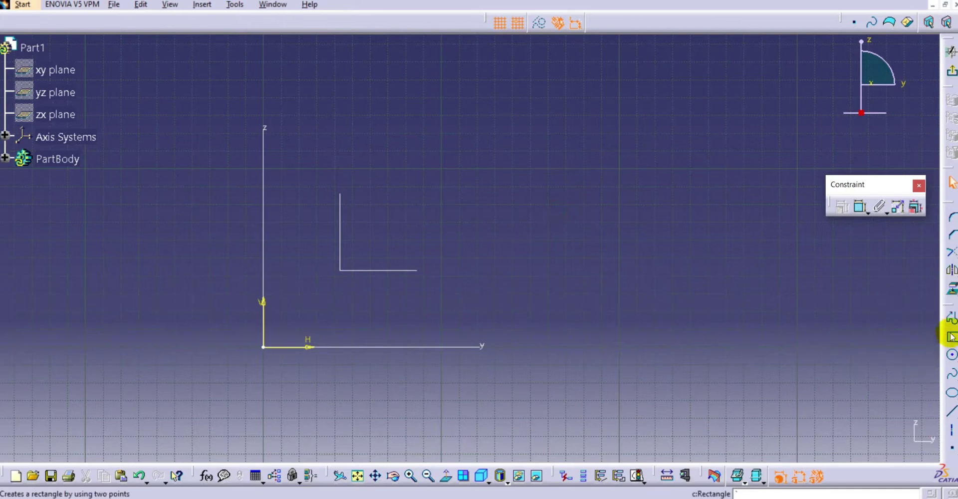
# Step: Sketch an open three-segment profile to the right of the axes, with its two lower segments perpendicular
pyautogui.click(951, 318)
pyautogui.click(423, 115)
pyautogui.click(513, 150)
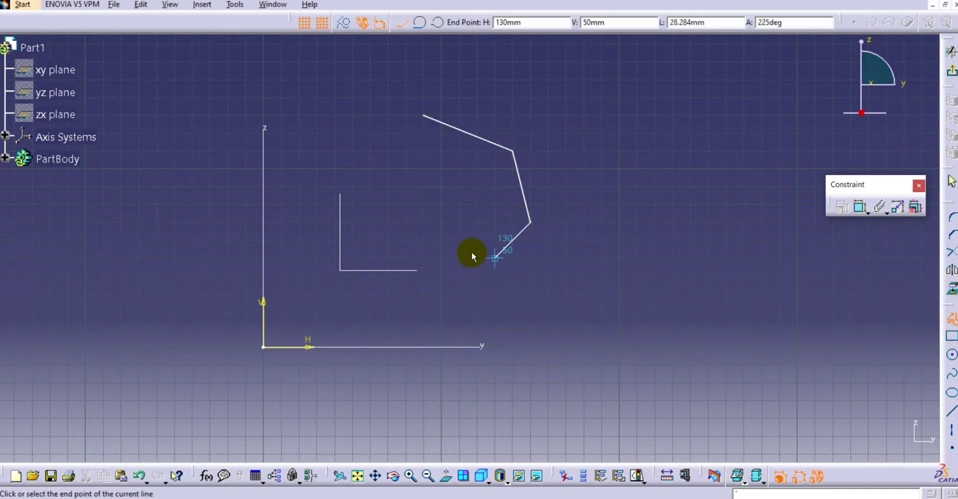
pyautogui.click(441, 244)
pyautogui.press('Escape')
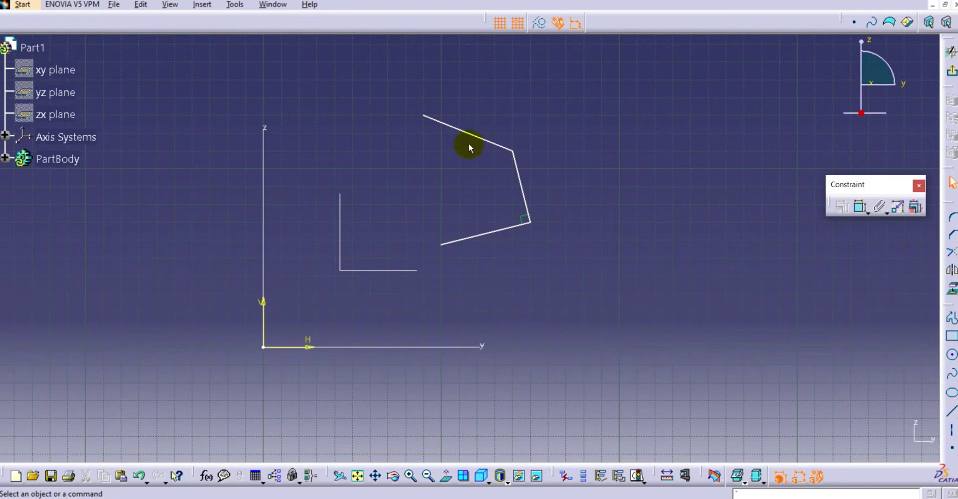
pyautogui.moveTo(403, 103); pyautogui.dragTo(564, 254)
pyautogui.click(555, 285)
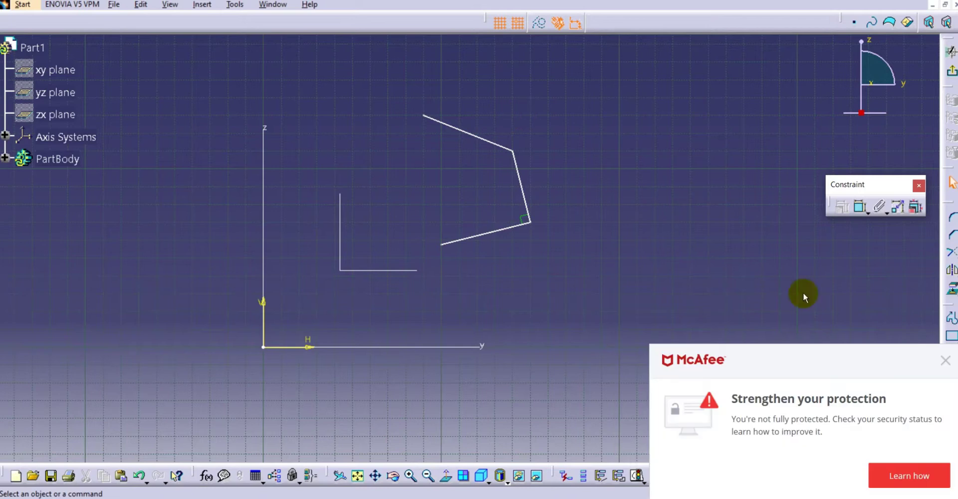
# Step: Dismiss the antivirus notification and reshape the profile by moving its lines and upper corner individually
pyautogui.click(944, 360)
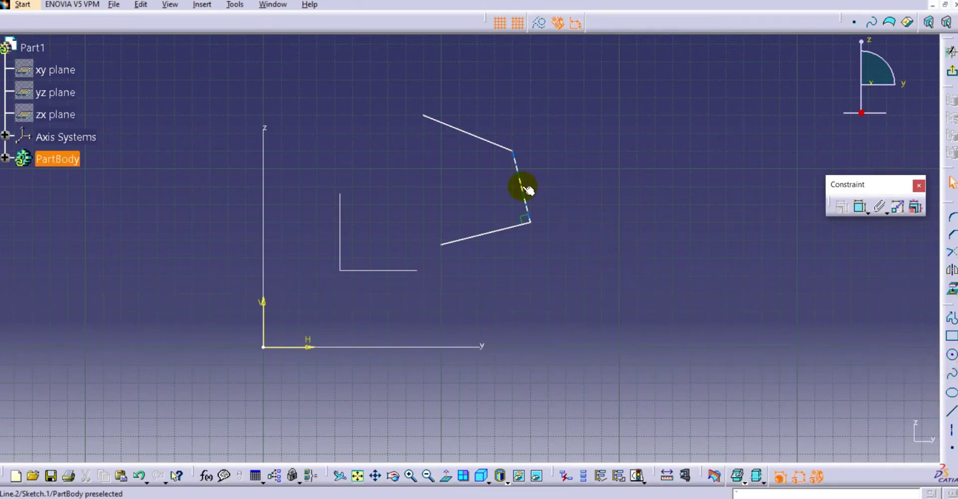
pyautogui.moveTo(523, 188); pyautogui.dragTo(526, 186)
pyautogui.moveTo(513, 148); pyautogui.dragTo(513, 134)
pyautogui.moveTo(482, 243)
pyautogui.mouseDown()
pyautogui.moveTo(489, 263)
pyautogui.moveTo(485, 233)
pyautogui.moveTo(489, 261)
pyautogui.mouseUp()
pyautogui.click(512, 174)
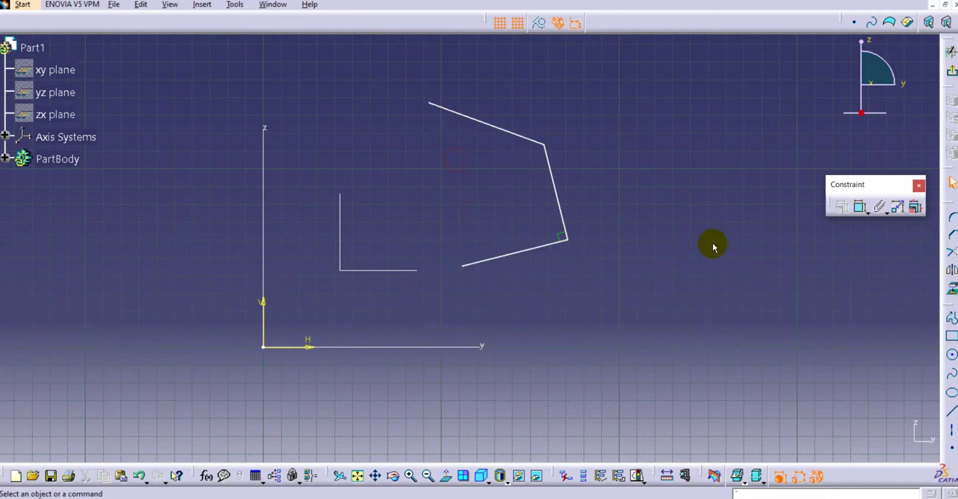
# Step: Apply a Fix Together constraint to all three lines of the open profile and their points
pyautogui.click(877, 207)
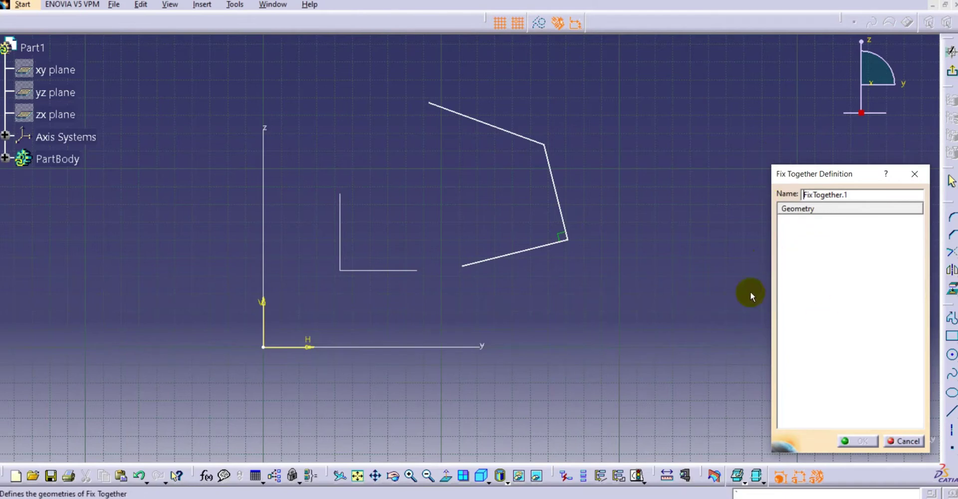
pyautogui.click(814, 223)
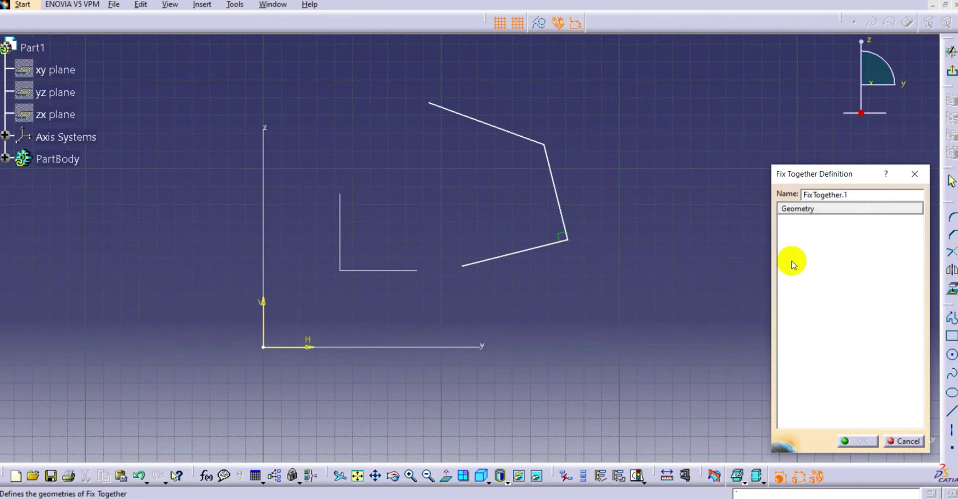
pyautogui.moveTo(420, 92)
pyautogui.mouseDown()
pyautogui.moveTo(579, 250)
pyautogui.moveTo(597, 282)
pyautogui.moveTo(593, 274)
pyautogui.mouseUp()
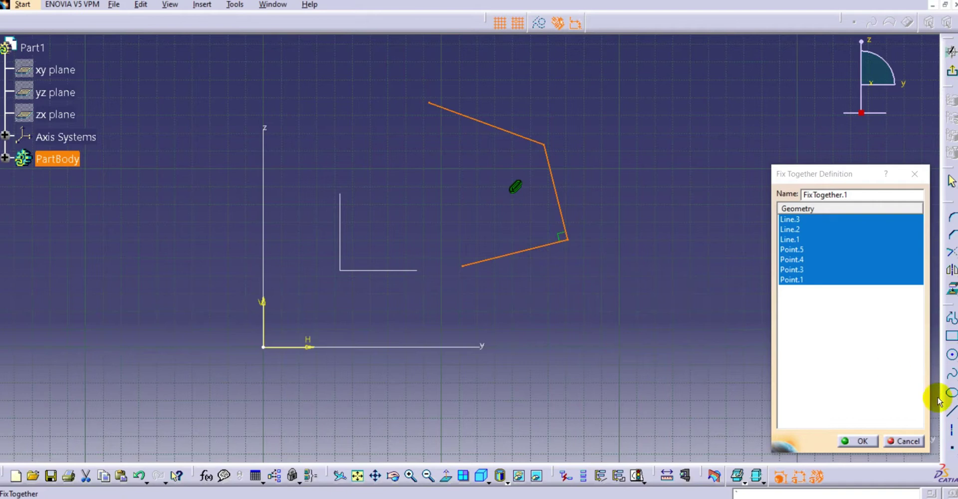
pyautogui.click(861, 440)
pyautogui.click(720, 324)
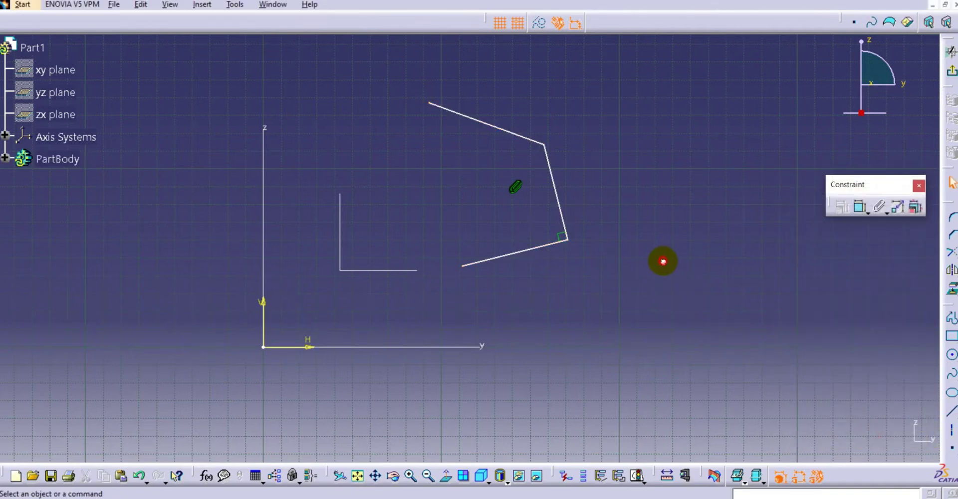
# Step: Move the fixed-together profile around the sketch by its upper, middle and lower lines in turn
pyautogui.click(515, 135)
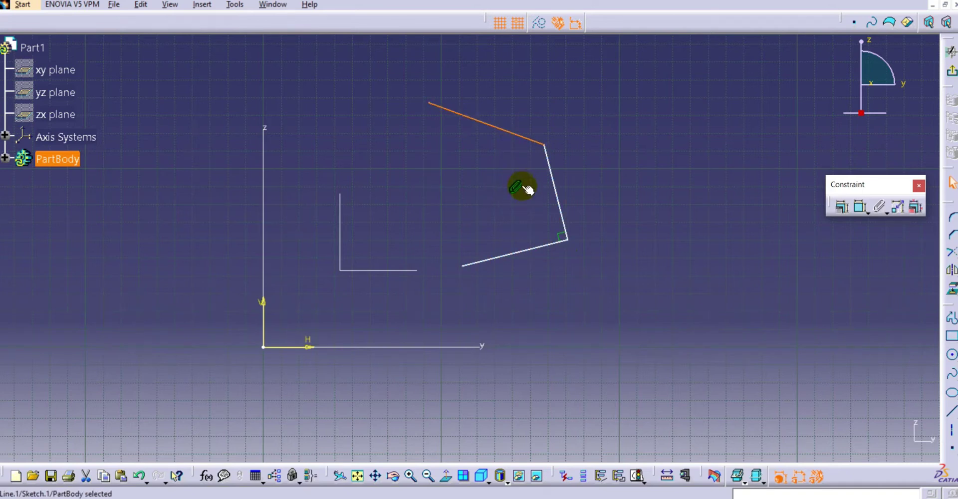
pyautogui.click(489, 186)
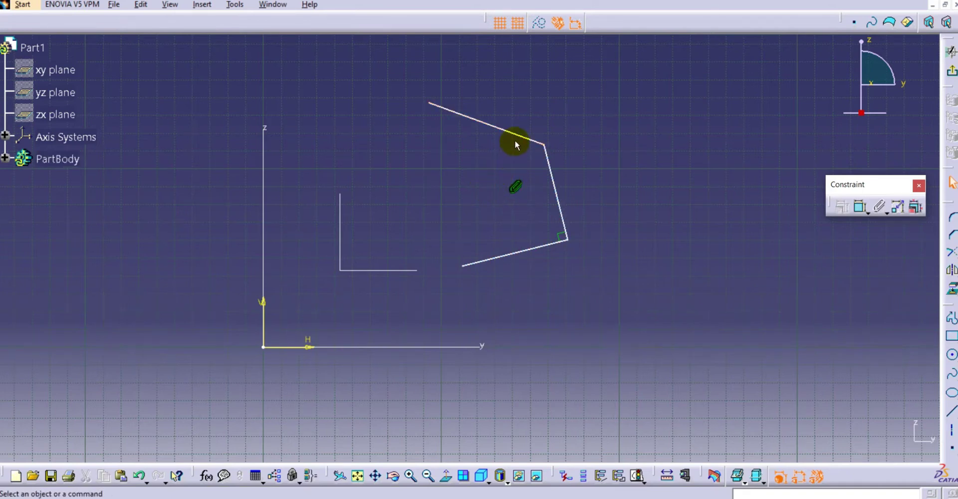
pyautogui.moveTo(522, 140); pyautogui.dragTo(574, 160)
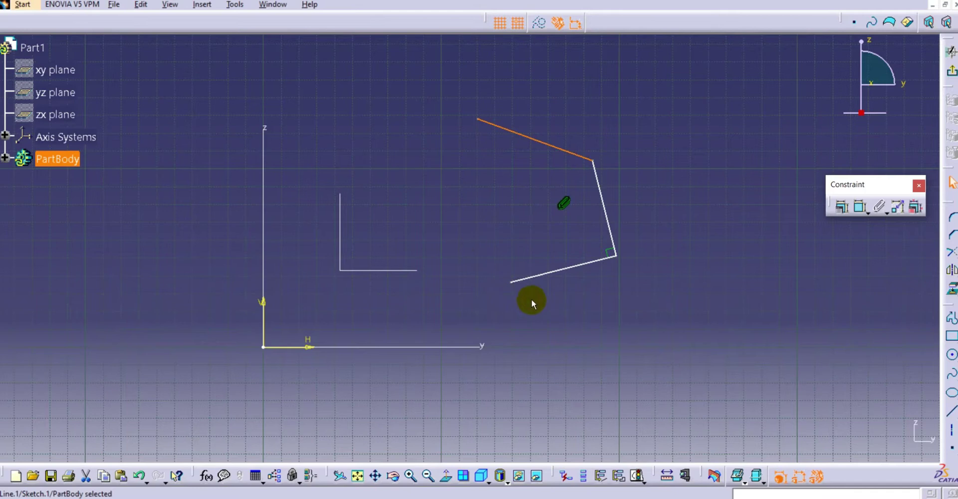
pyautogui.click(611, 280)
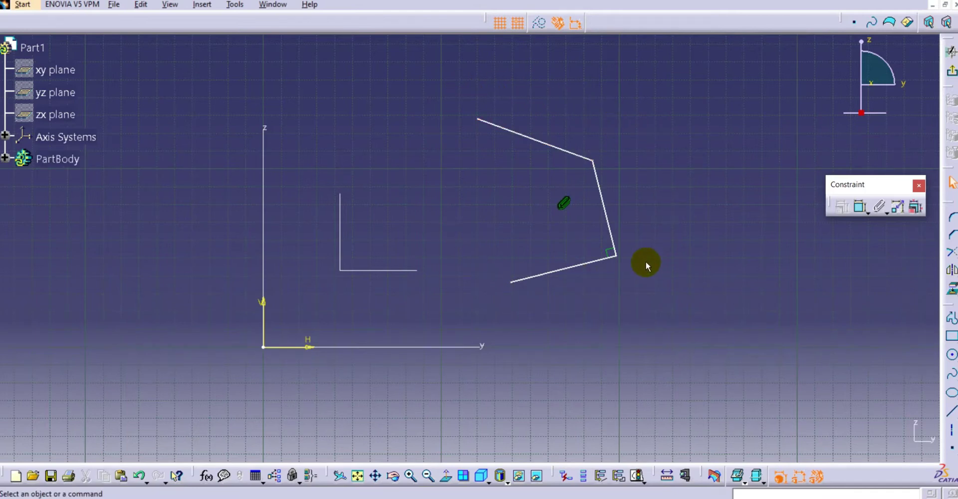
pyautogui.moveTo(605, 200)
pyautogui.mouseDown()
pyautogui.moveTo(627, 167)
pyautogui.moveTo(603, 186)
pyautogui.mouseUp()
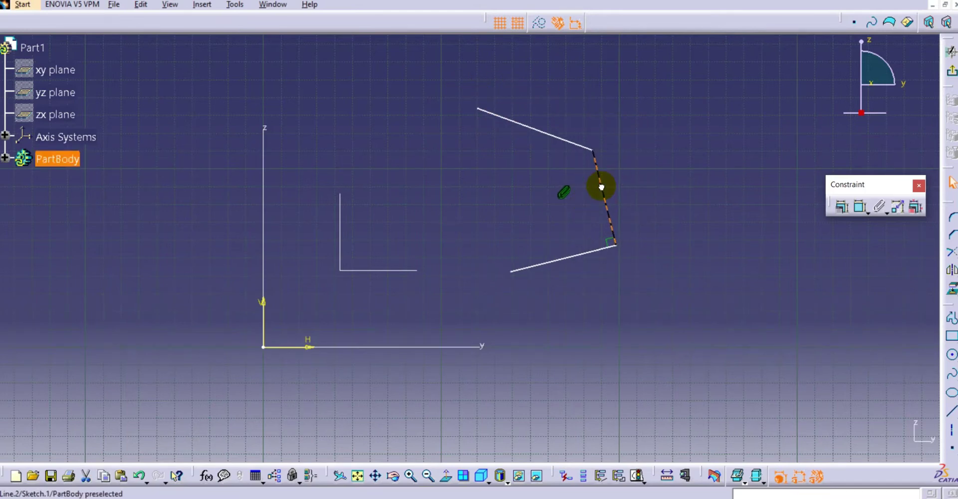
pyautogui.moveTo(545, 267); pyautogui.dragTo(530, 212)
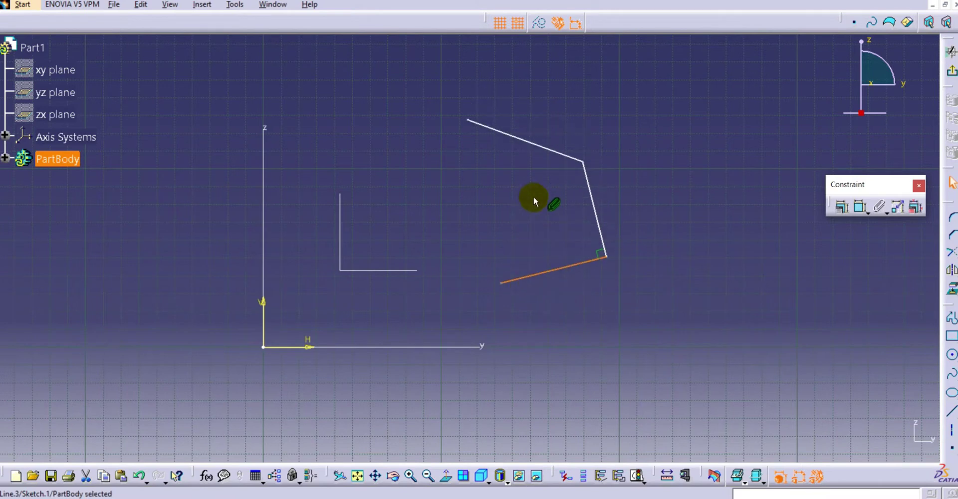
pyautogui.moveTo(540, 148)
pyautogui.mouseDown()
pyautogui.moveTo(509, 162)
pyautogui.moveTo(574, 160)
pyautogui.moveTo(545, 156)
pyautogui.mouseUp()
pyautogui.click(513, 177)
pyautogui.moveTo(474, 126)
pyautogui.mouseDown()
pyautogui.moveTo(436, 122)
pyautogui.moveTo(483, 114)
pyautogui.mouseUp()
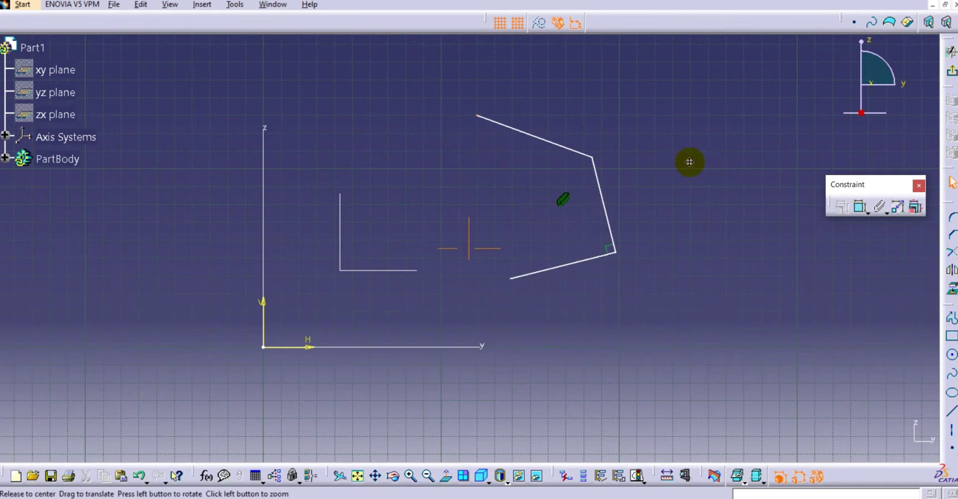
# Step: Sketch a rectangle to the right of the profile, with its first corner at H 240 mm, V 130 mm
pyautogui.moveTo(694, 162); pyautogui.dragTo(659, 159, button='middle')
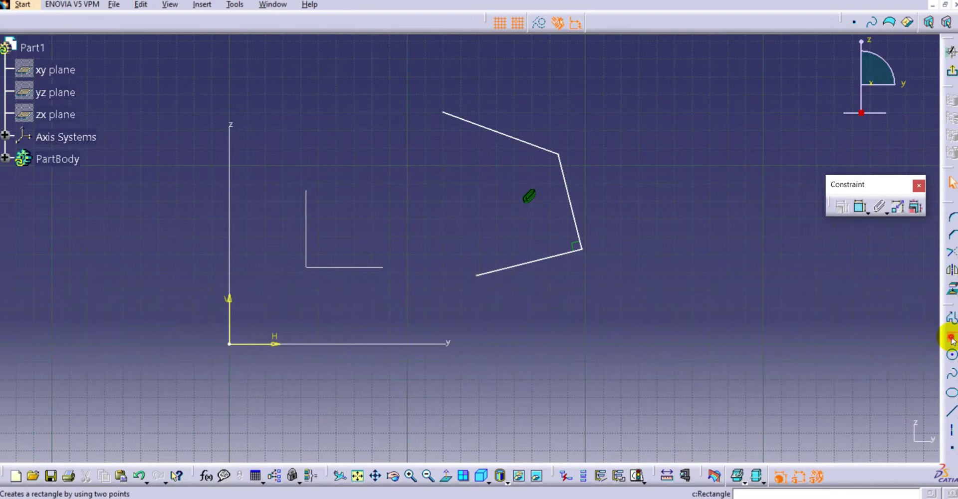
pyautogui.click(951, 339)
pyautogui.moveTo(618, 147); pyautogui.dragTo(526, 201, button='middle')
pyautogui.click(531, 174)
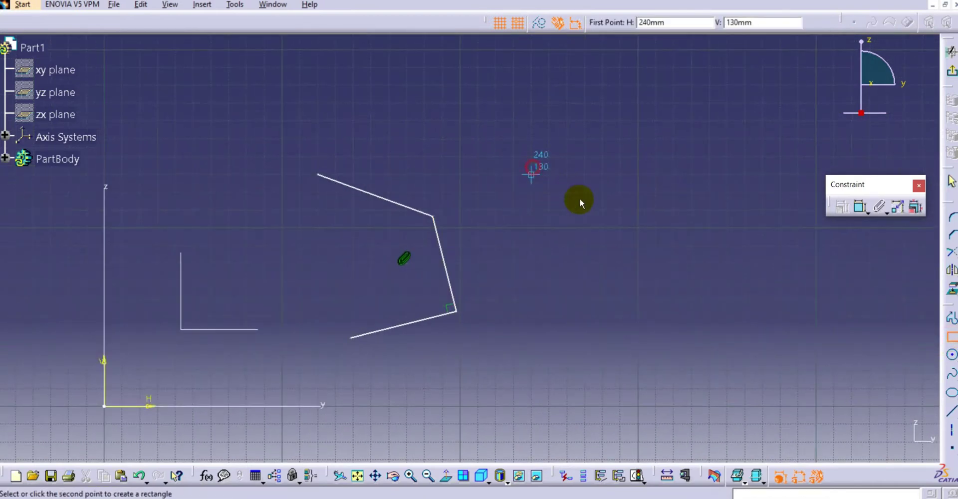
pyautogui.click(620, 245)
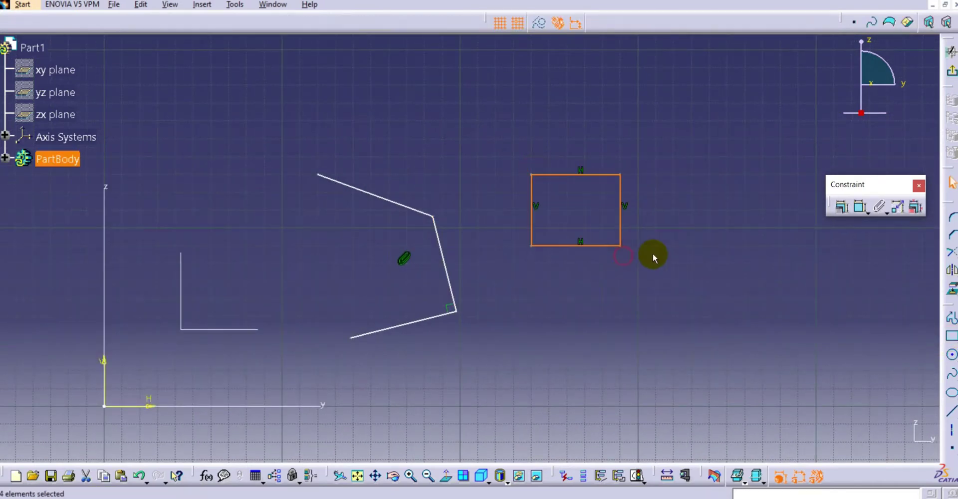
# Step: Sketch a circle inside the rectangle, centred near its middle
pyautogui.click(951, 357)
pyautogui.click(584, 210)
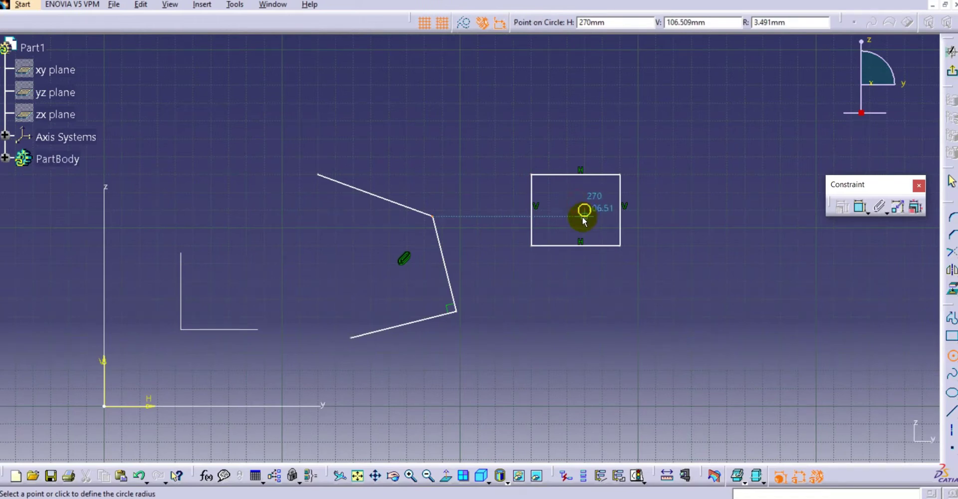
pyautogui.click(601, 221)
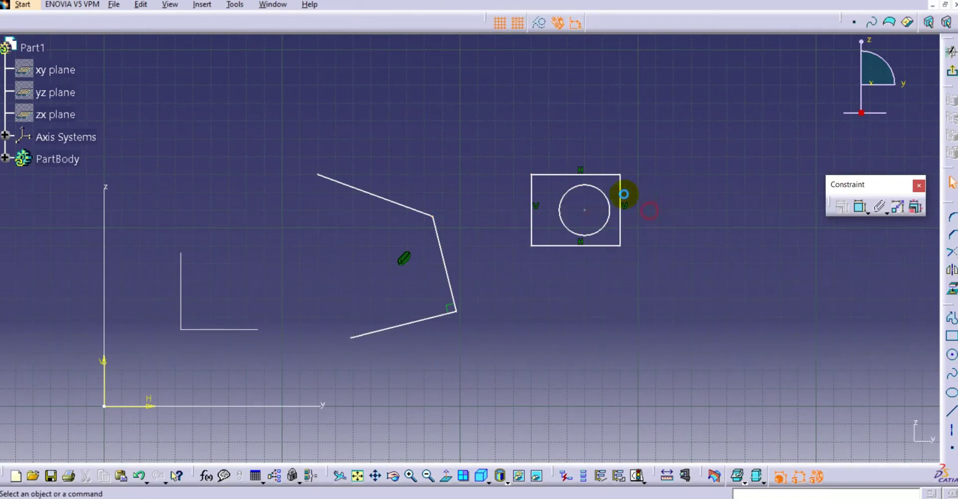
# Step: Apply a Fix Together constraint to the rectangle and circle, and move them as one group
pyautogui.click(879, 206)
pyautogui.moveTo(493, 146); pyautogui.dragTo(651, 277)
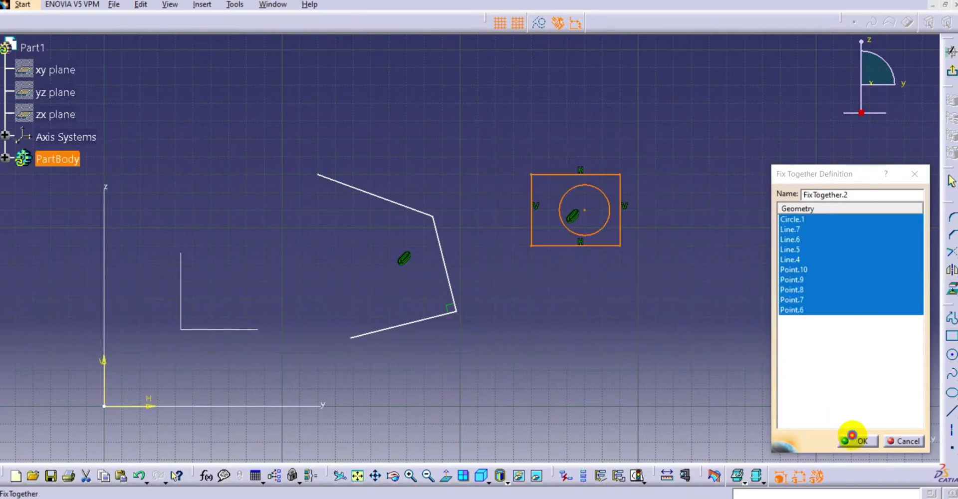
pyautogui.click(853, 438)
pyautogui.moveTo(613, 209)
pyautogui.mouseDown()
pyautogui.moveTo(645, 184)
pyautogui.moveTo(582, 237)
pyautogui.moveTo(654, 180)
pyautogui.moveTo(611, 254)
pyautogui.mouseUp()
pyautogui.moveTo(703, 202); pyautogui.dragTo(638, 238)
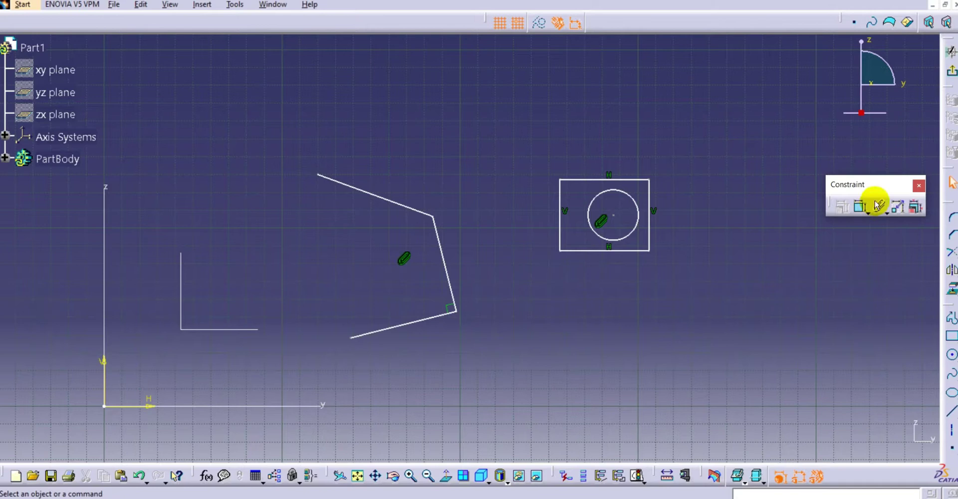
# Step: Add an angle constraint between the upper and middle lines of the open profile
pyautogui.moveTo(474, 230); pyautogui.dragTo(503, 229, button='middle')
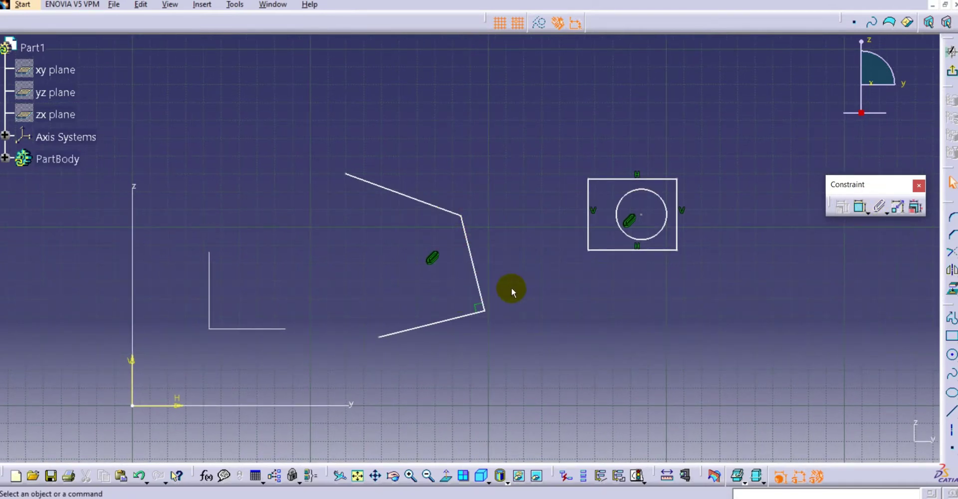
pyautogui.click(859, 207)
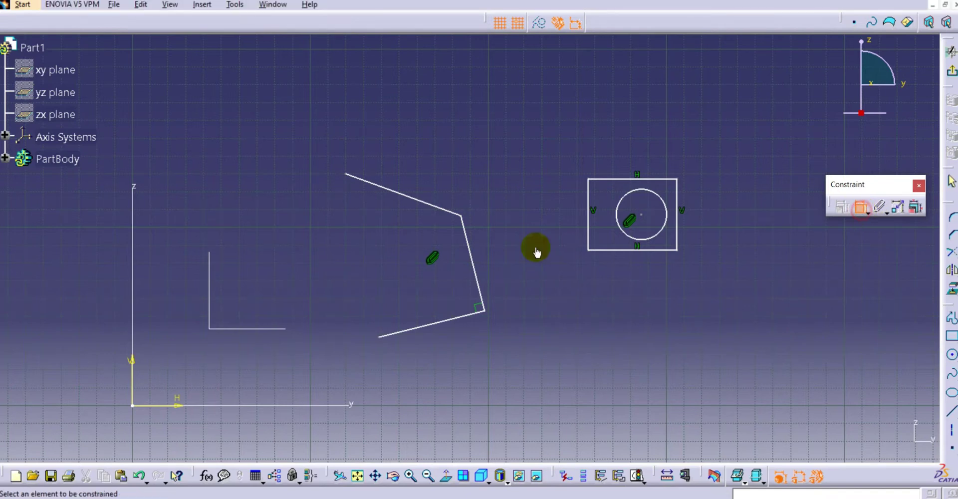
pyautogui.click(436, 210)
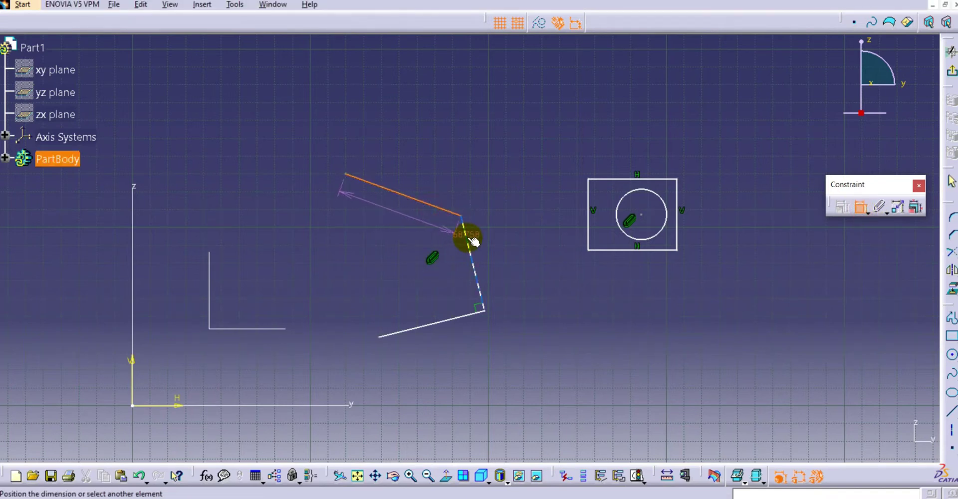
pyautogui.click(467, 237)
pyautogui.click(421, 235)
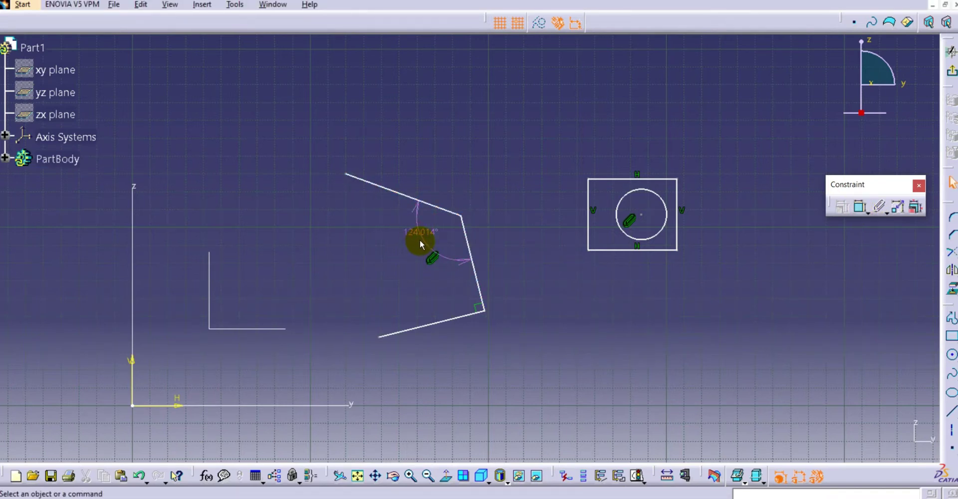
# Step: Set the angle between the profile's upper and middle lines to 131.014 degrees
pyautogui.doubleClick(415, 237)
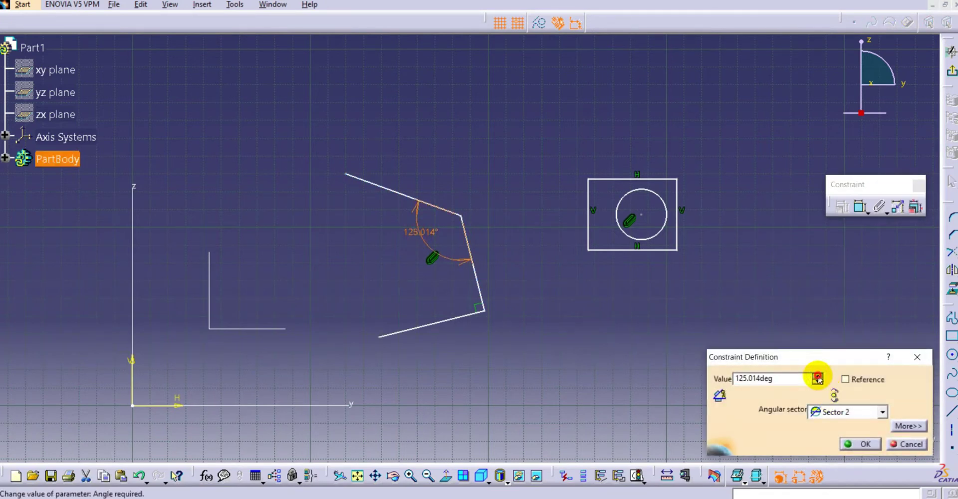
pyautogui.click(859, 444)
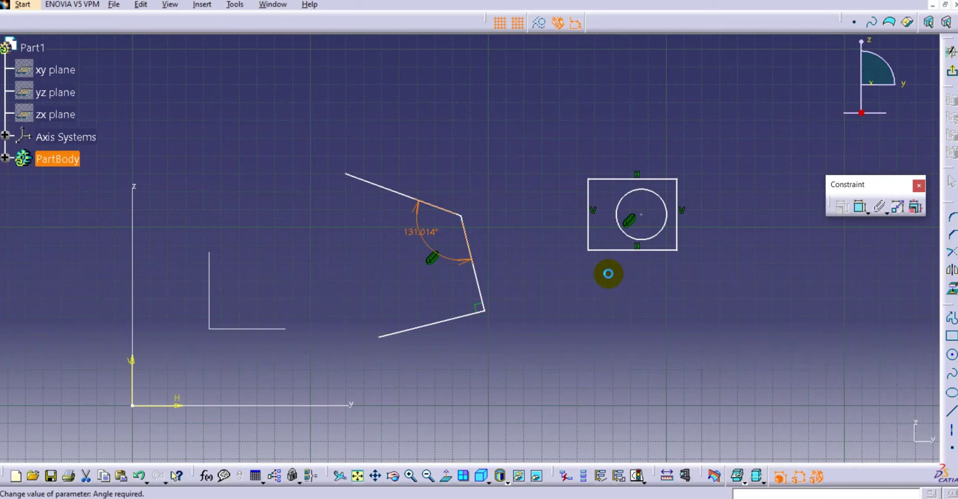
pyautogui.click(553, 299)
pyautogui.doubleClick(412, 231)
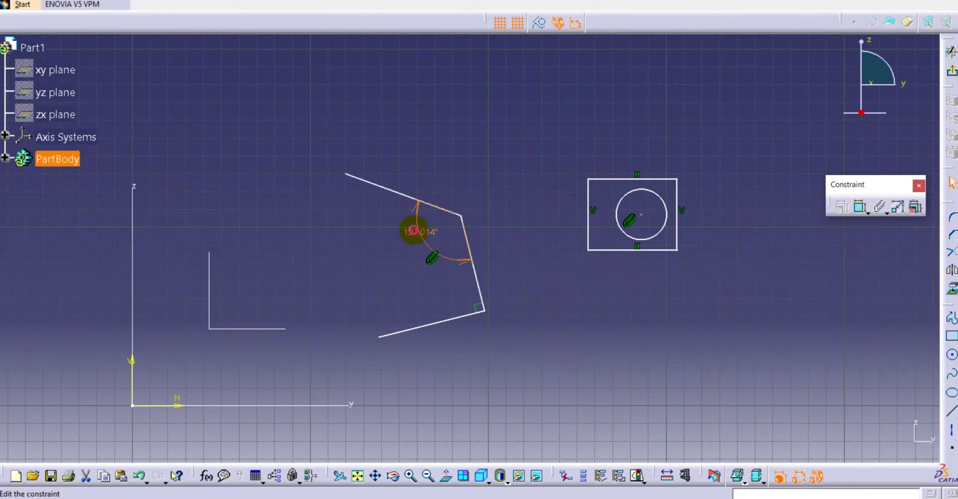
pyautogui.click(901, 443)
# Step: Add a second angle constraint between the same upper and middle lines, placed outside the first dimension
pyautogui.click(863, 213)
pyautogui.click(435, 207)
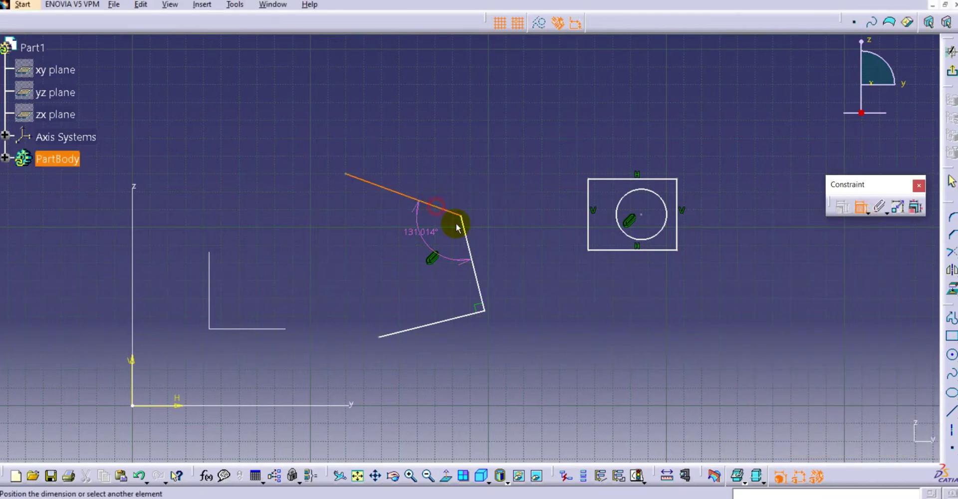
pyautogui.click(471, 234)
pyautogui.click(365, 263)
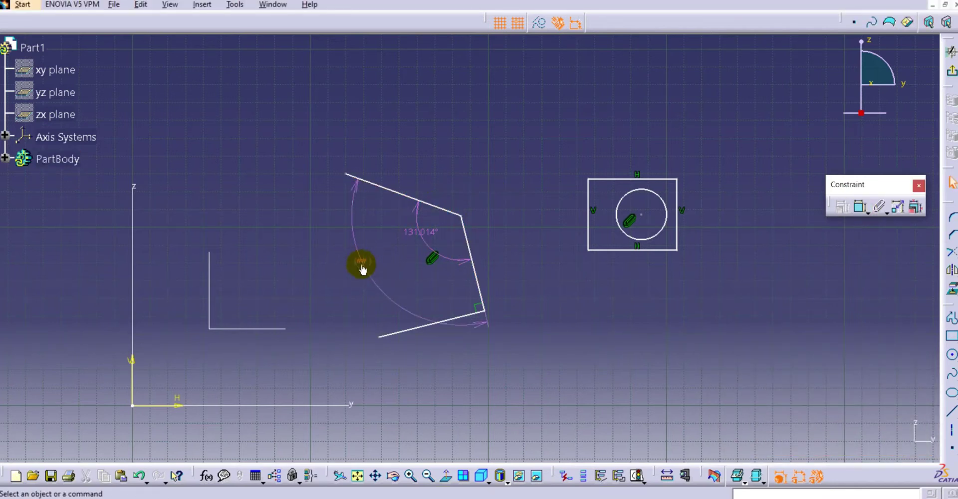
# Step: Check the outer reference angle's definition without changing it, and delete both angle constraints from the open profile
pyautogui.doubleClick(363, 262)
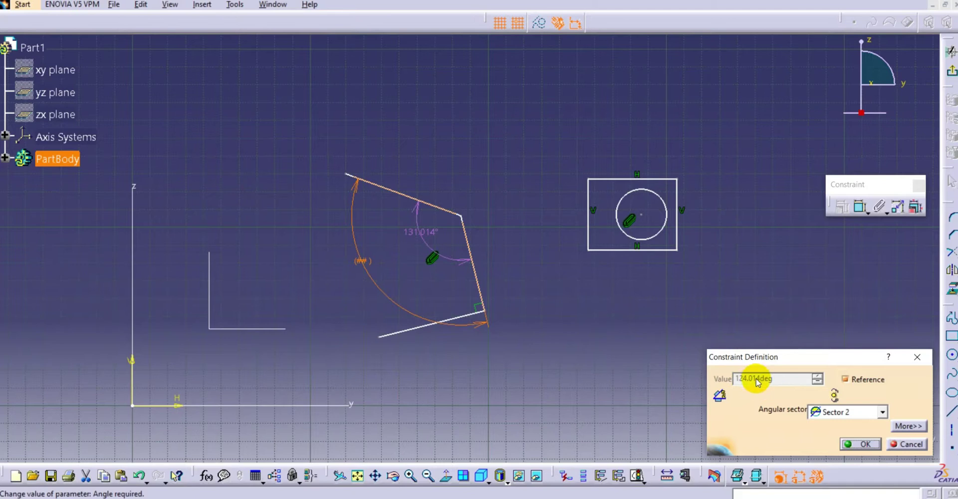
pyautogui.click(905, 444)
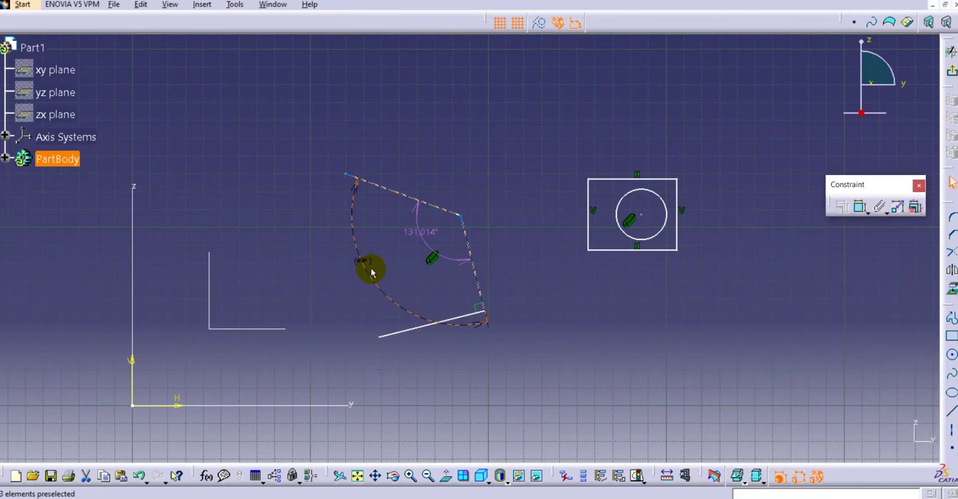
pyautogui.press('Delete')
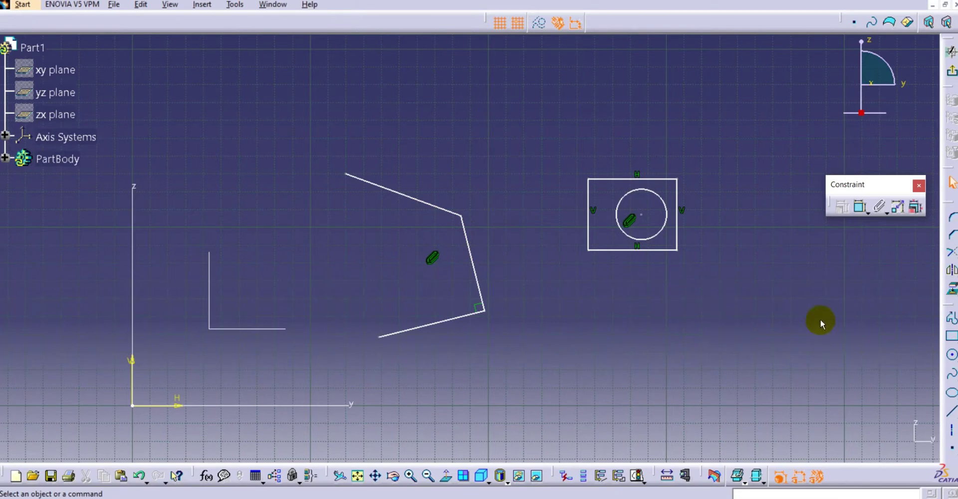
# Step: Draw a short steep line that crosses the upper line of the open profile
pyautogui.click(951, 410)
pyautogui.click(399, 138)
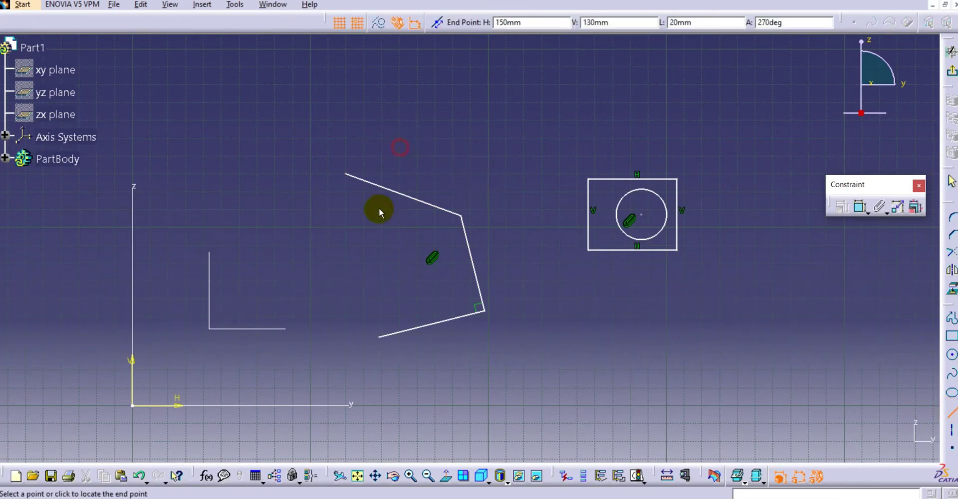
pyautogui.click(378, 210)
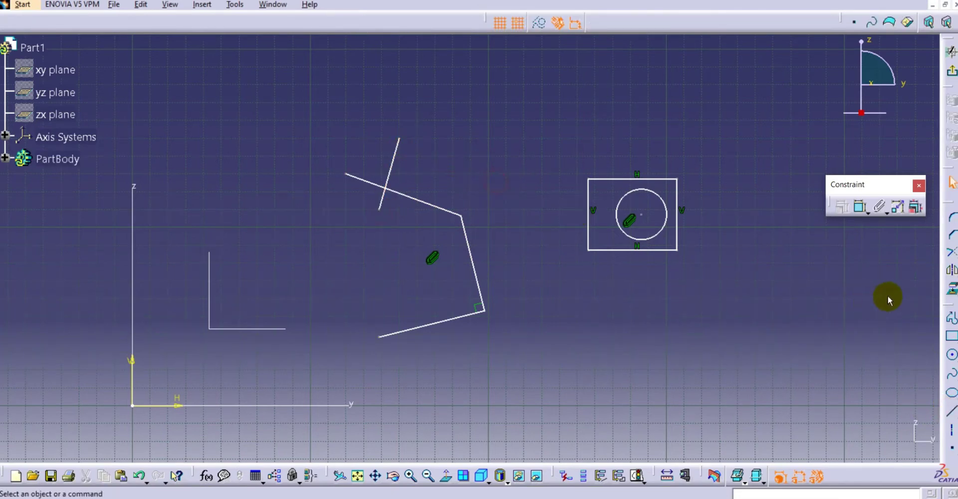
# Step: Try removing the part of the crossing line above the profile's upper line with Quick Trim
pyautogui.click(954, 256)
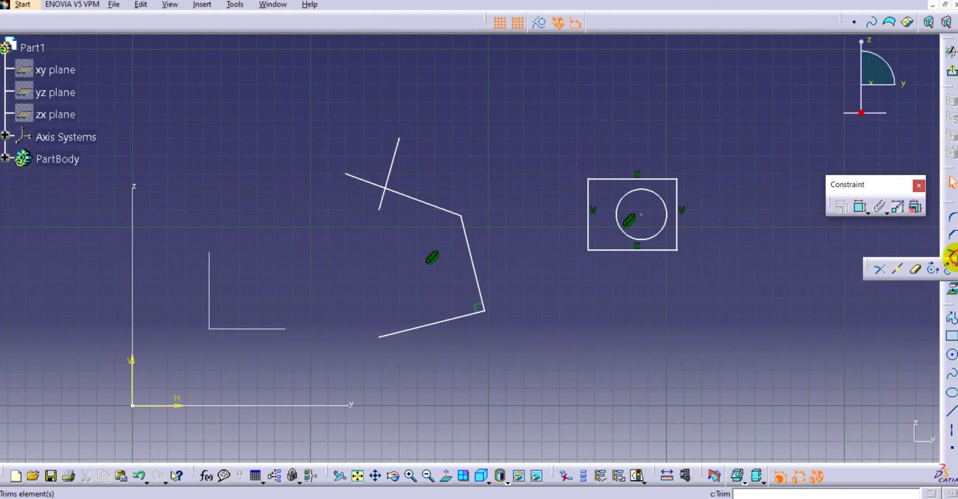
pyautogui.click(914, 272)
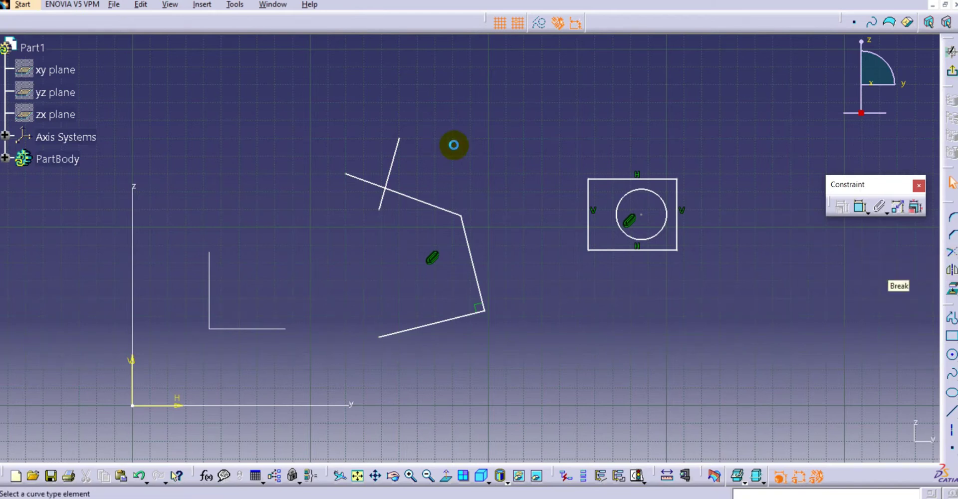
pyautogui.click(392, 165)
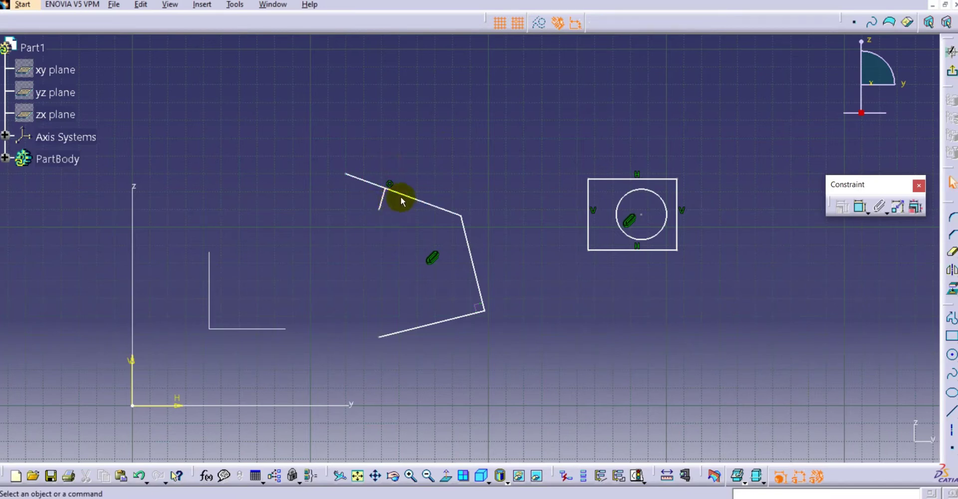
pyautogui.click(399, 138)
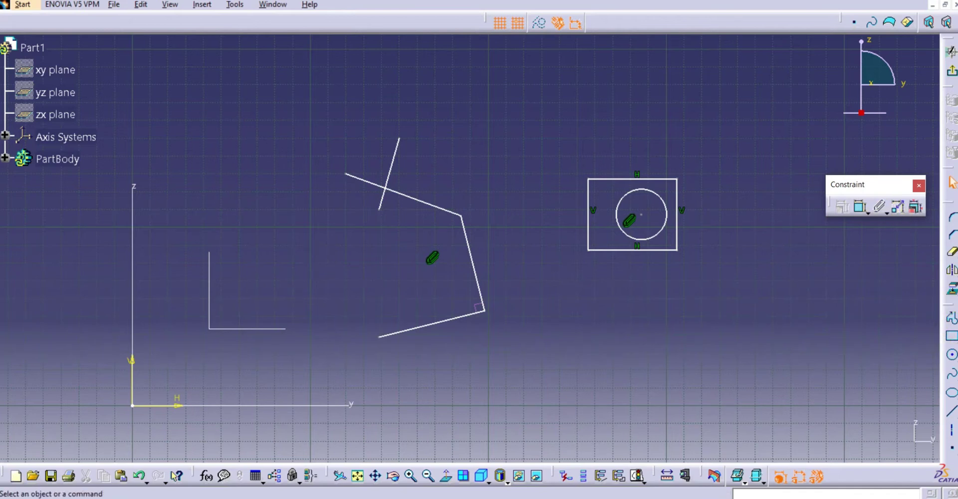
# Step: Trim the crossing line and the profile's upper line to a corner at their intersection, and try moving the fixed group
pyautogui.click(952, 252)
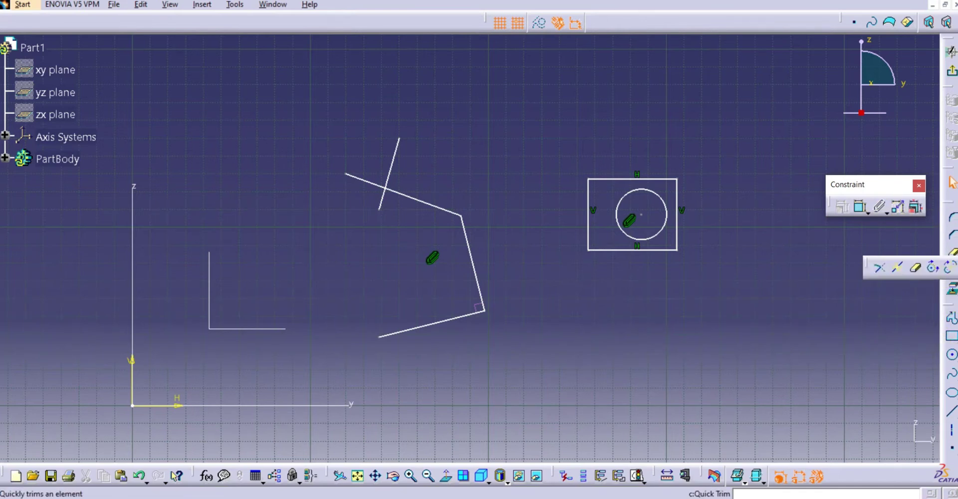
pyautogui.click(880, 268)
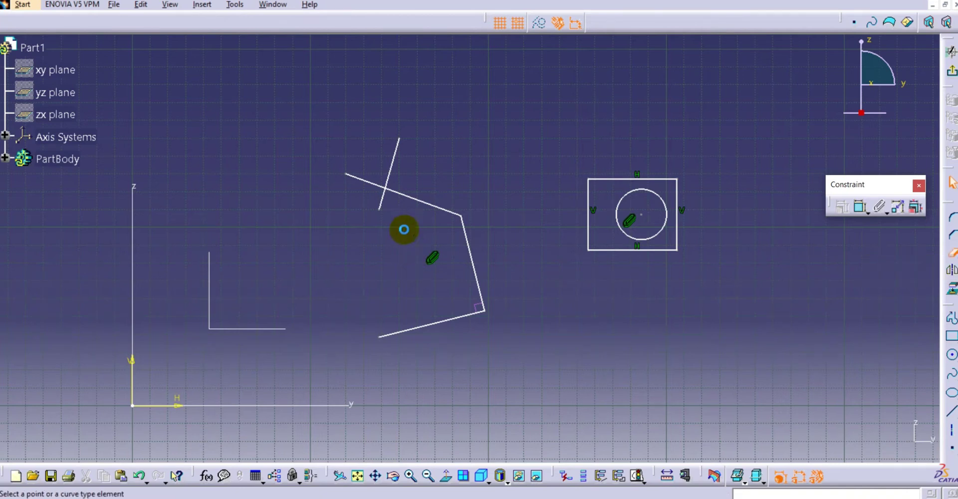
pyautogui.click(388, 190)
pyautogui.click(389, 196)
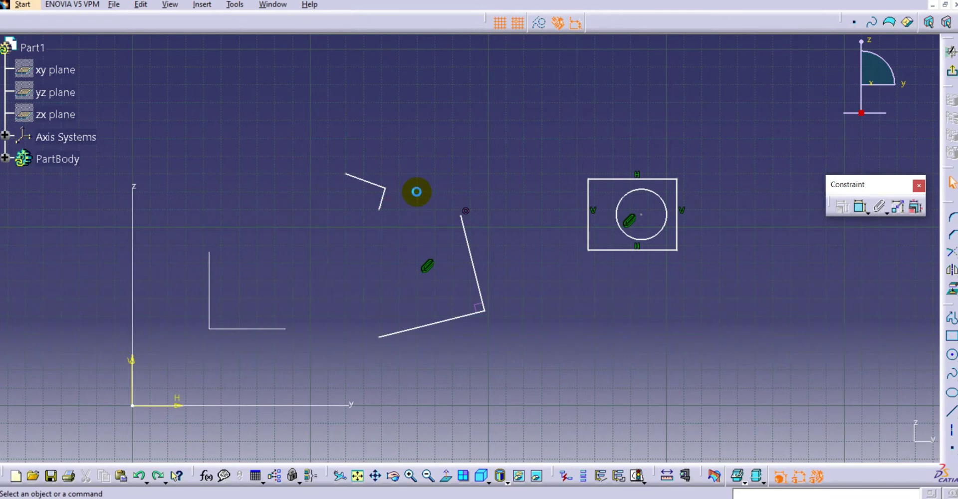
pyautogui.moveTo(470, 228)
pyautogui.mouseDown()
pyautogui.moveTo(453, 260)
pyautogui.moveTo(474, 260)
pyautogui.moveTo(433, 282)
pyautogui.moveTo(397, 227)
pyautogui.moveTo(429, 270)
pyautogui.moveTo(534, 208)
pyautogui.moveTo(391, 275)
pyautogui.moveTo(500, 216)
pyautogui.moveTo(490, 199)
pyautogui.mouseUp()
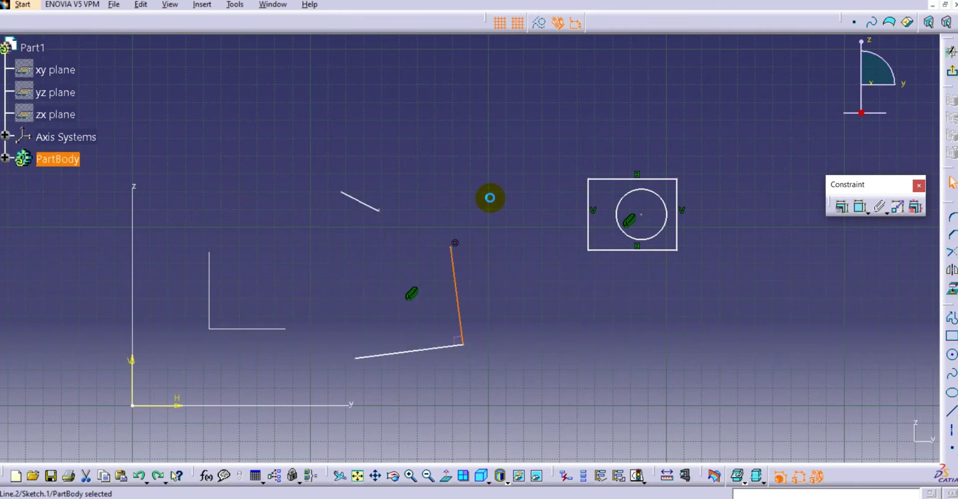
pyautogui.click(490, 198)
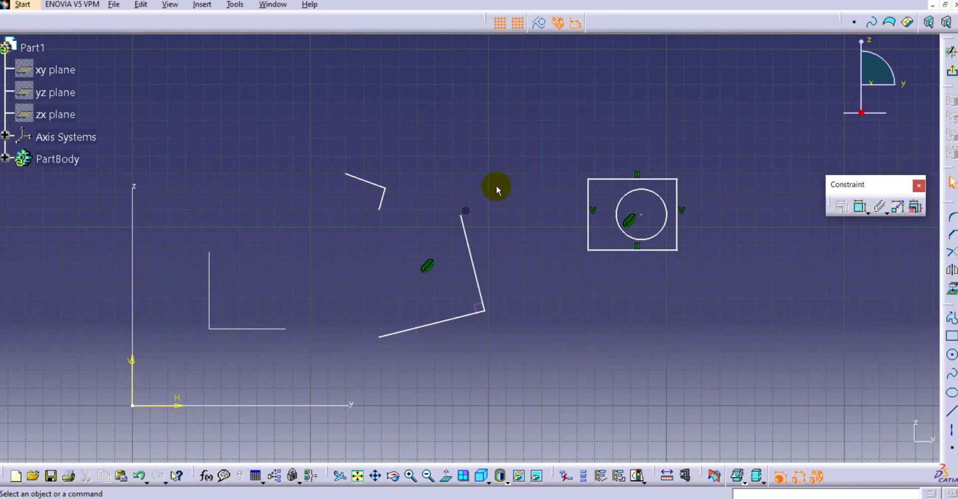
# Step: Delete all the sketched geometry, including the trimmed profile, the rectangle and the circle
pyautogui.moveTo(609, 307); pyautogui.dragTo(699, 335)
pyautogui.press('Delete')
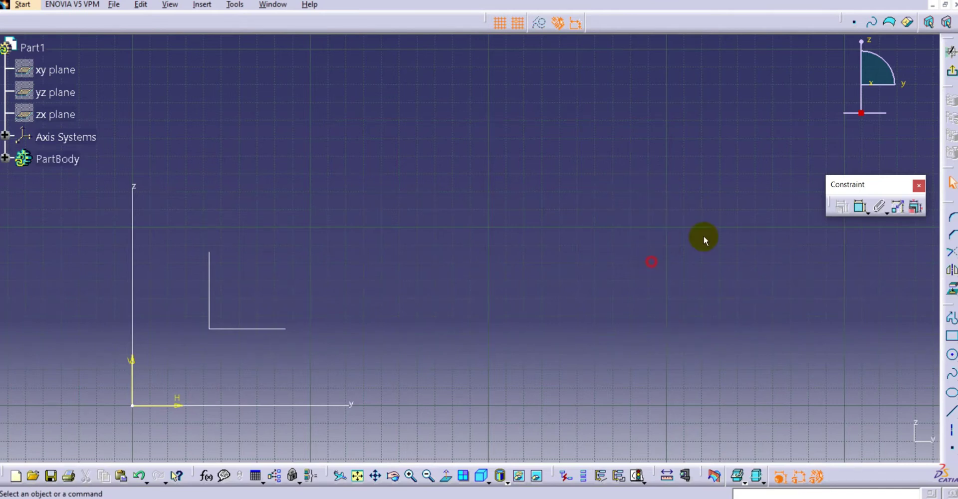
pyautogui.click(887, 212)
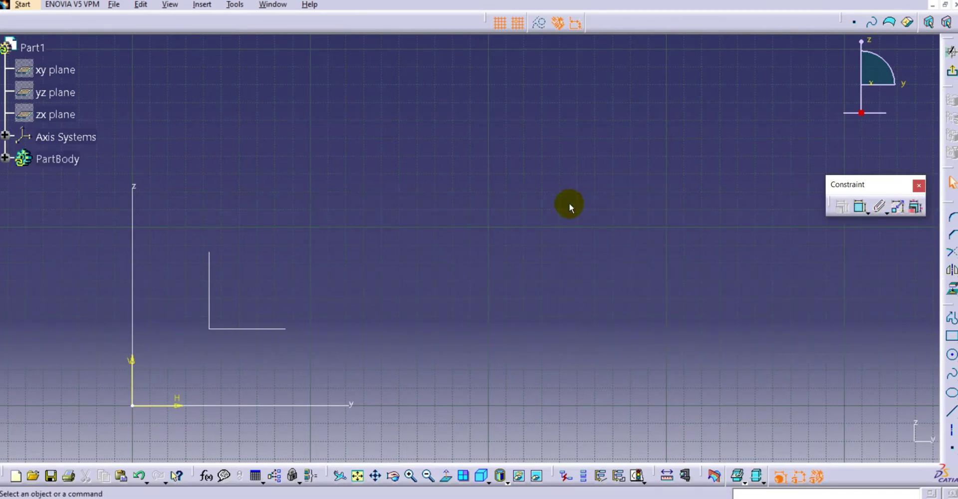
# Step: Sketch a closed profile with vertical sides, horizontal top and bottom edges, a sloped upper-right edge and a tangent arc bulging below the roughly 60 mm right side
pyautogui.click(951, 318)
pyautogui.click(329, 332)
pyautogui.click(330, 191)
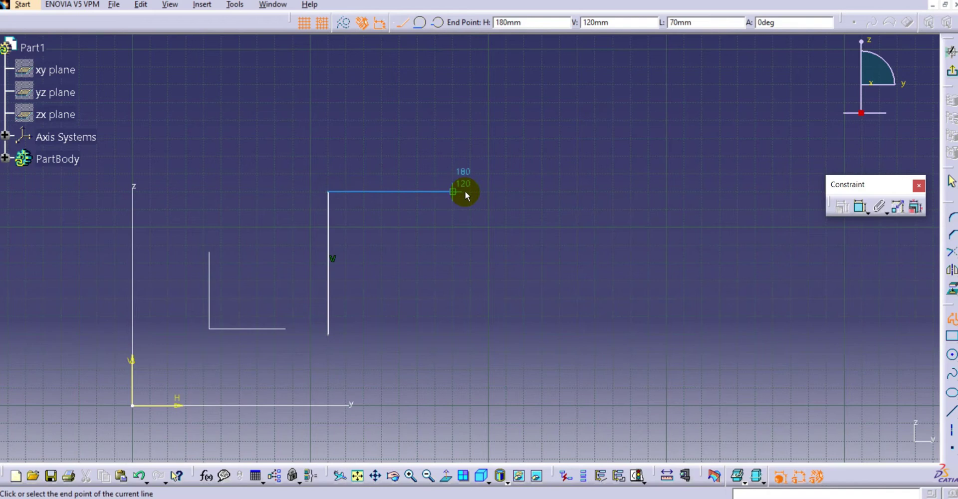
pyautogui.click(437, 197)
pyautogui.click(523, 229)
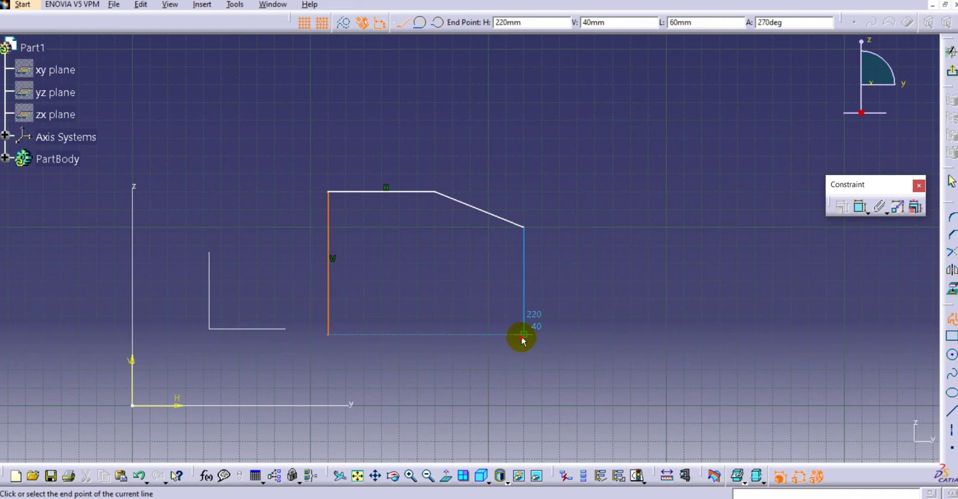
pyautogui.click(524, 334)
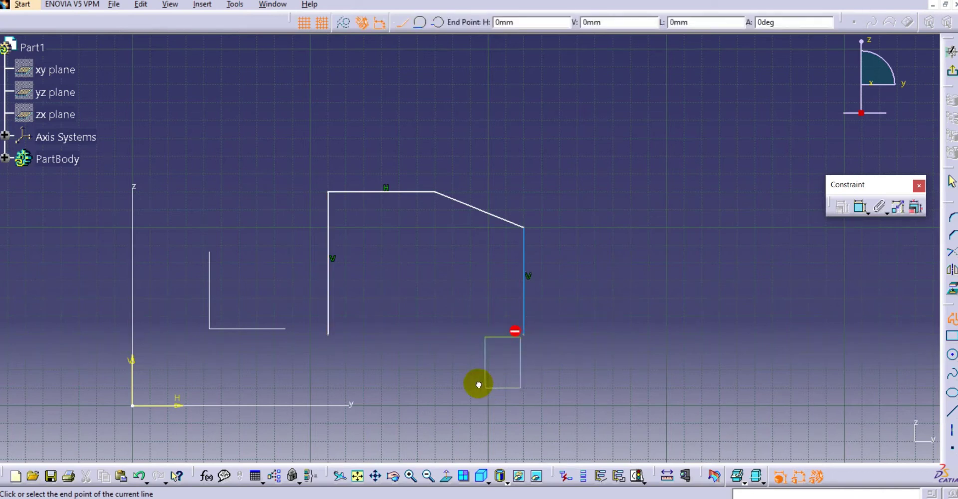
pyautogui.moveTo(478, 383); pyautogui.dragTo(471, 373)
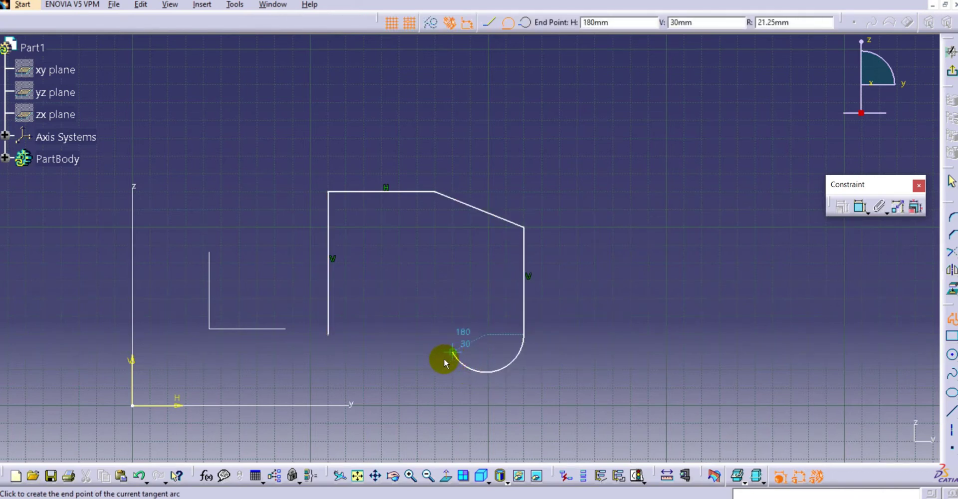
pyautogui.click(434, 335)
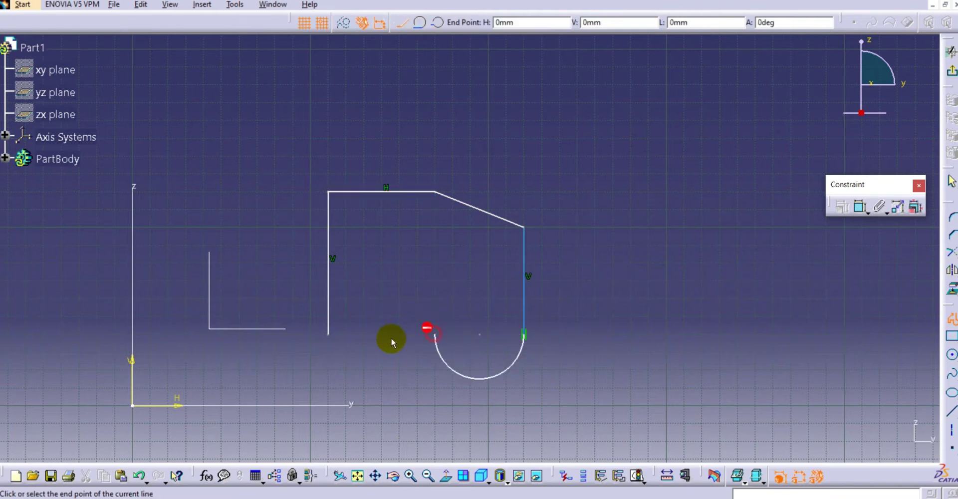
pyautogui.click(329, 335)
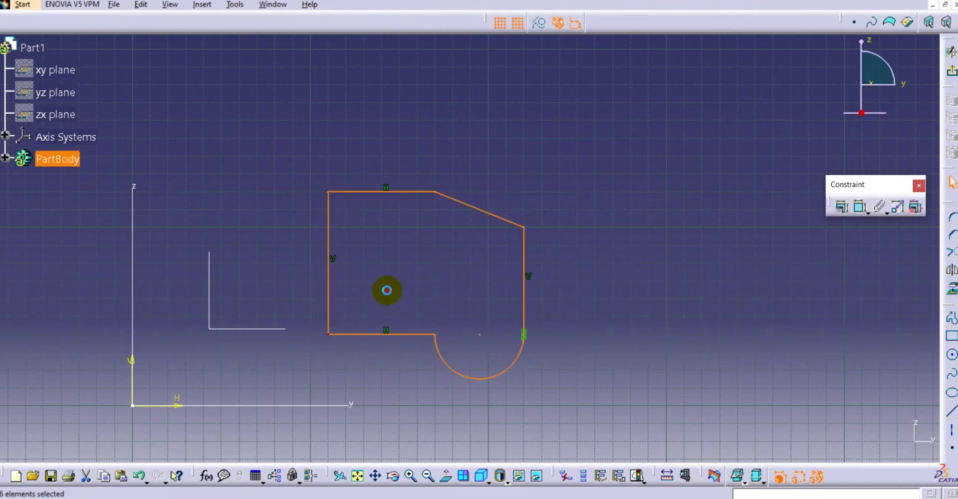
pyautogui.moveTo(430, 274)
pyautogui.mouseDown(button='middle')
pyautogui.moveTo(478, 240)
pyautogui.moveTo(465, 233)
pyautogui.moveTo(465, 244)
pyautogui.mouseUp(button='middle')
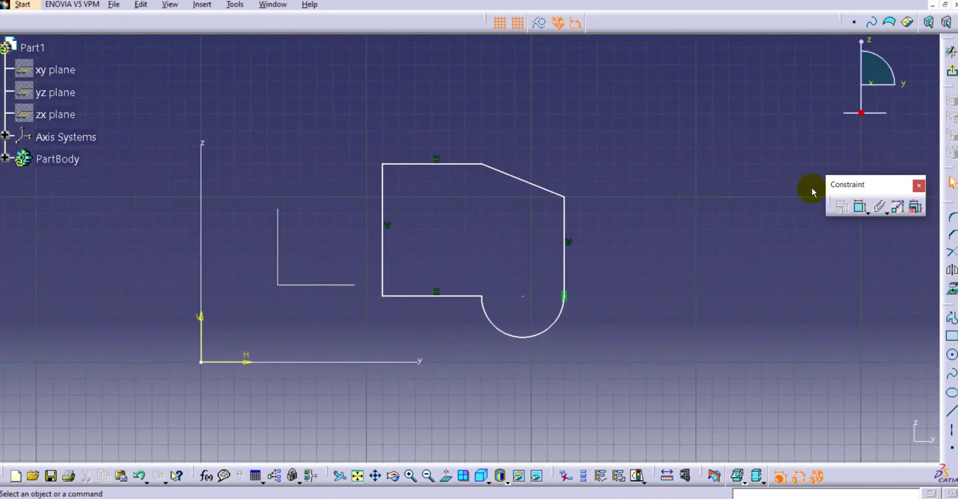
pyautogui.click(859, 206)
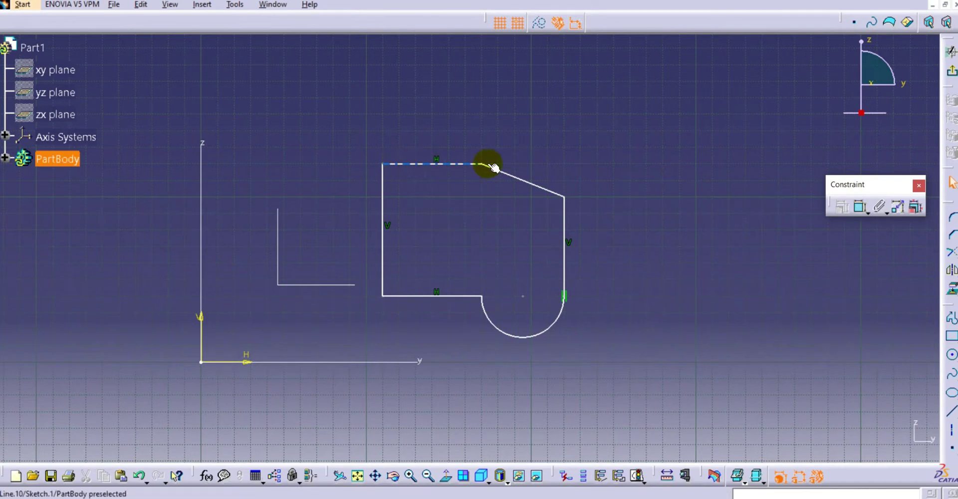
pyautogui.press('Escape')
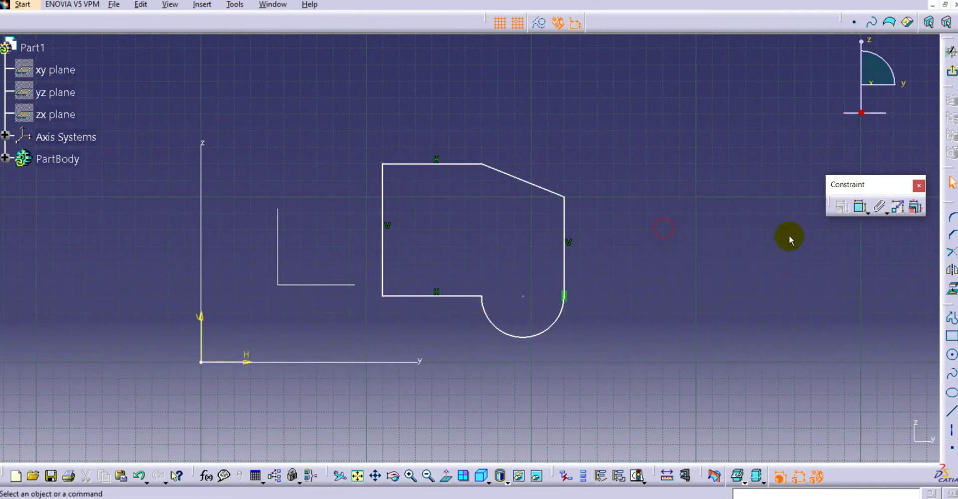
pyautogui.click(887, 211)
pyautogui.click(922, 227)
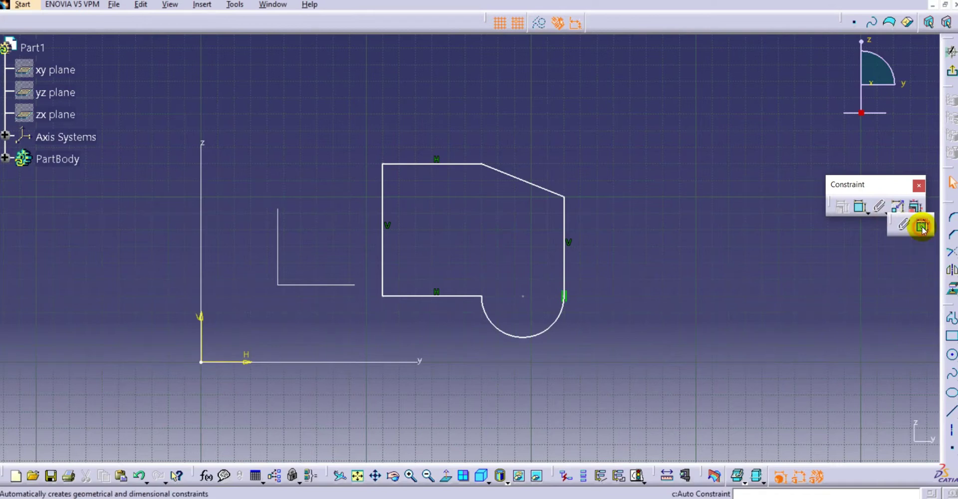
pyautogui.moveTo(720, 285); pyautogui.dragTo(621, 84)
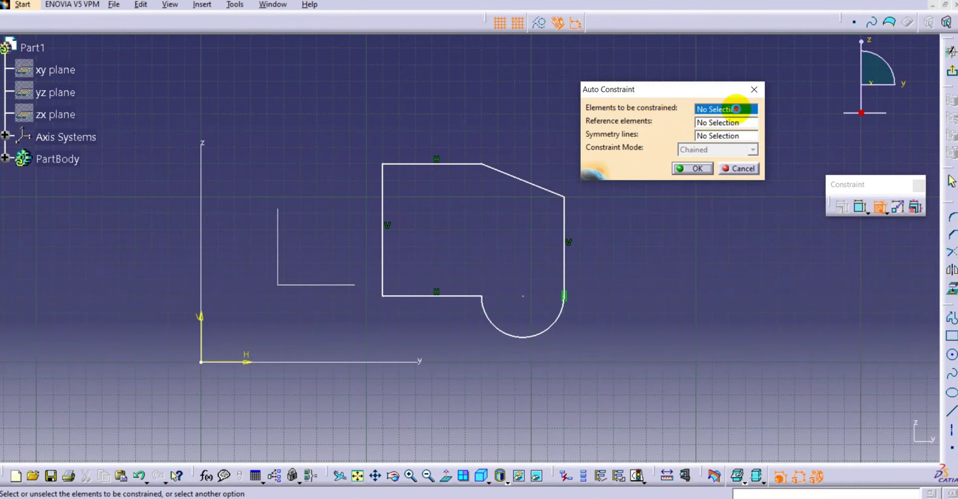
pyautogui.click(387, 198)
pyautogui.click(423, 164)
pyautogui.click(506, 175)
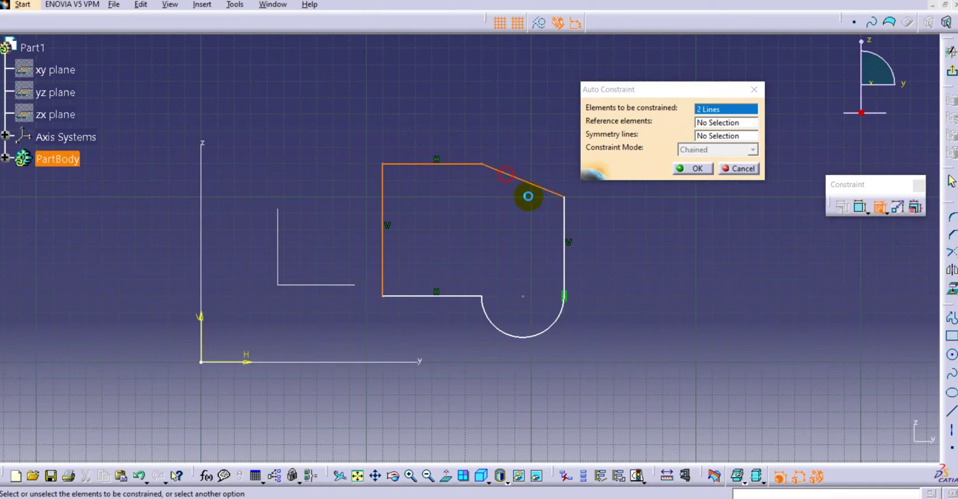
pyautogui.click(566, 214)
pyautogui.click(550, 331)
pyautogui.click(472, 296)
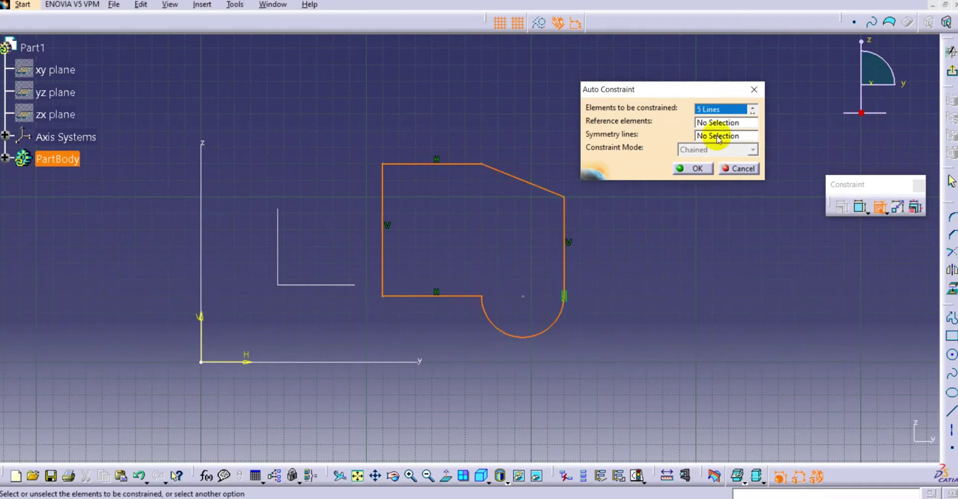
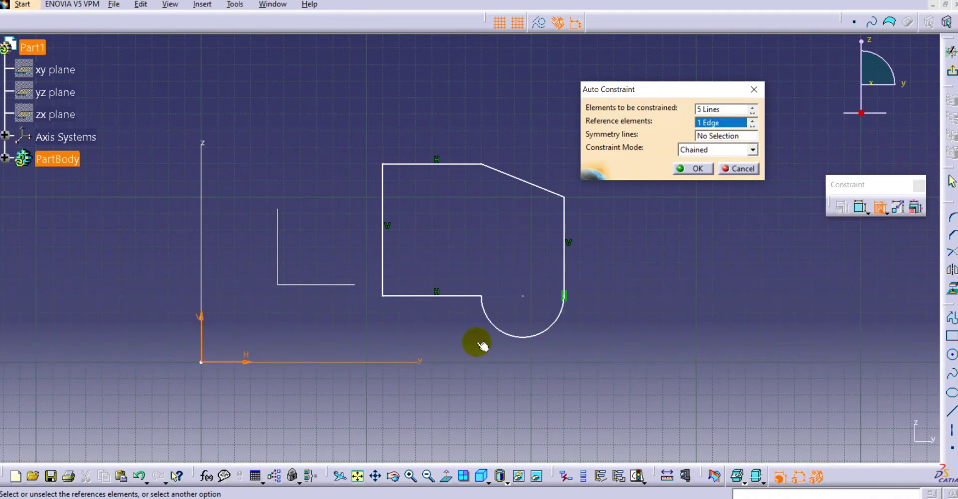
pyautogui.click(418, 361)
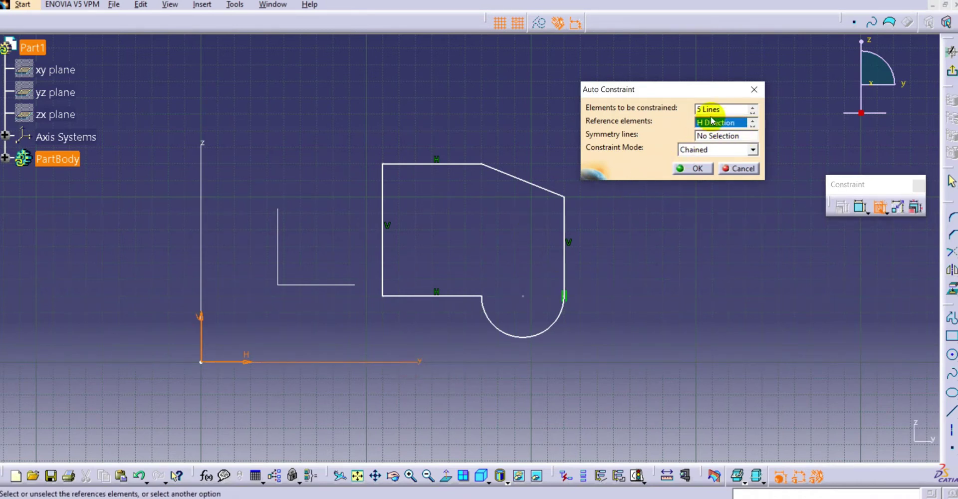
pyautogui.click(730, 168)
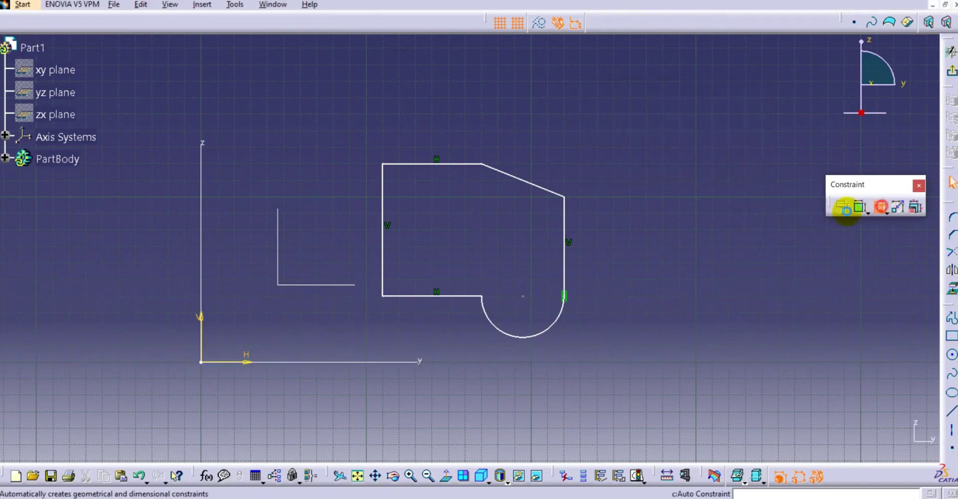
# Step: Auto-constrain the closed profile in Chained mode, using the vertical and horizontal axes as reference elements
pyautogui.click(880, 206)
pyautogui.moveTo(363, 150); pyautogui.dragTo(571, 340)
pyautogui.click(705, 124)
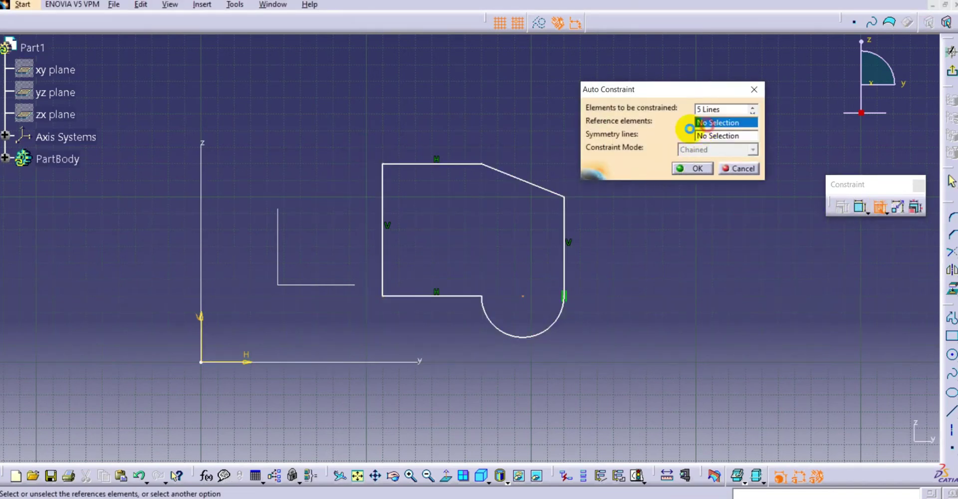
pyautogui.click(200, 317)
pyautogui.click(250, 355)
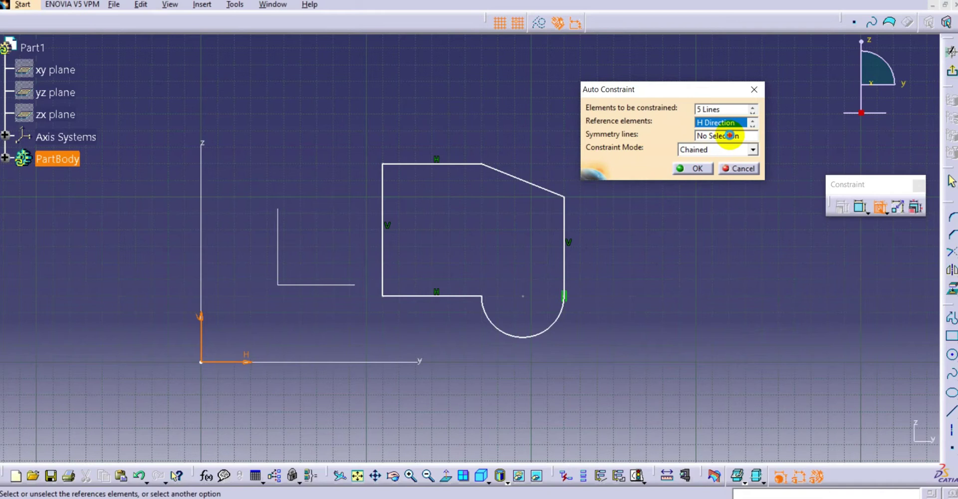
pyautogui.click(730, 135)
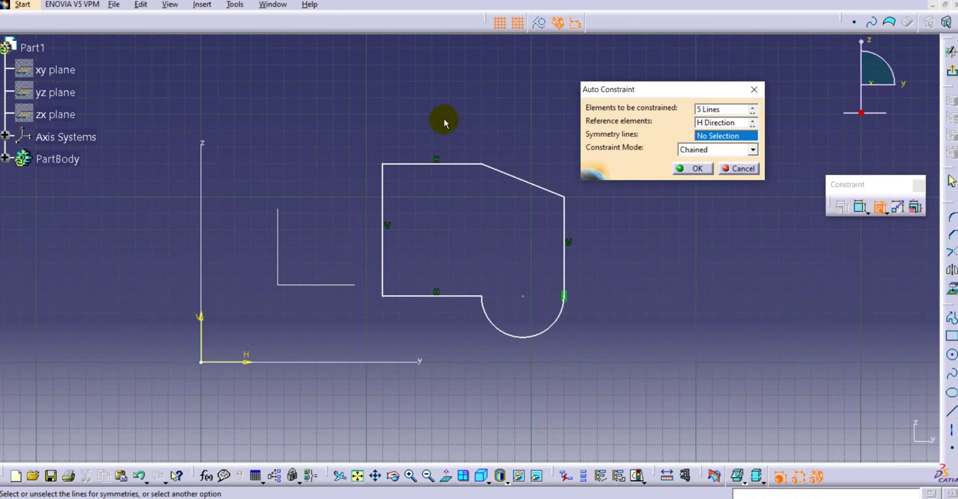
pyautogui.click(721, 151)
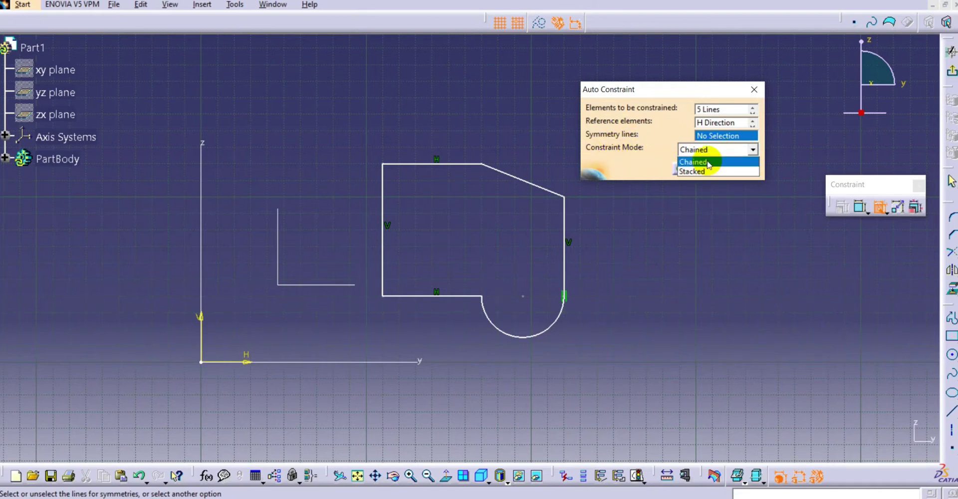
pyautogui.click(706, 164)
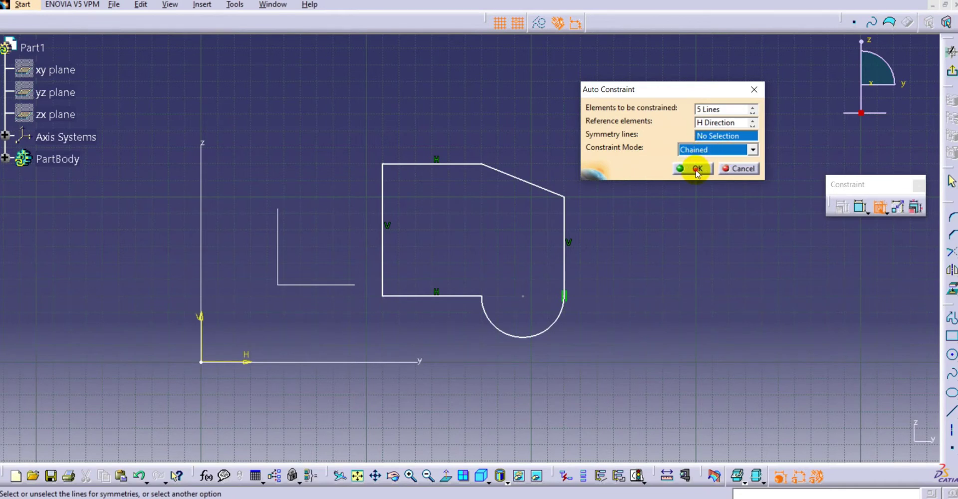
pyautogui.click(696, 169)
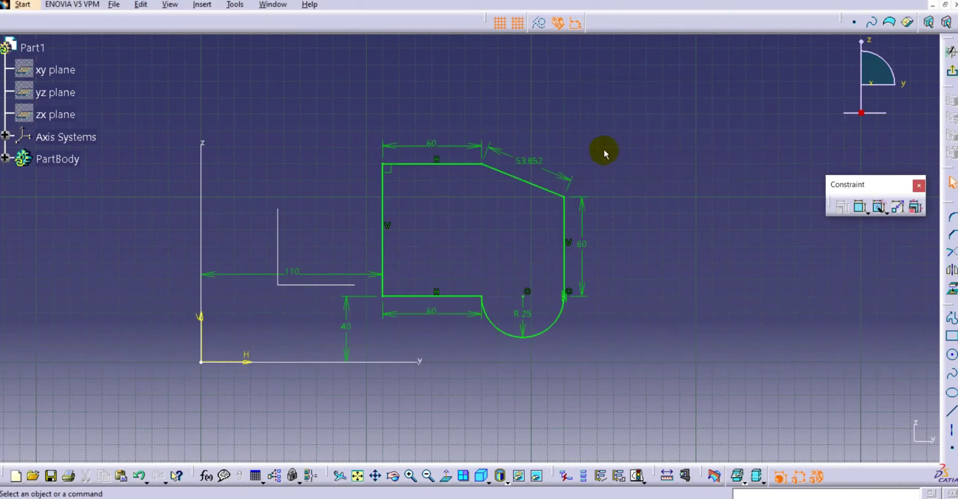
pyautogui.moveTo(630, 154); pyautogui.dragTo(626, 161, button='middle')
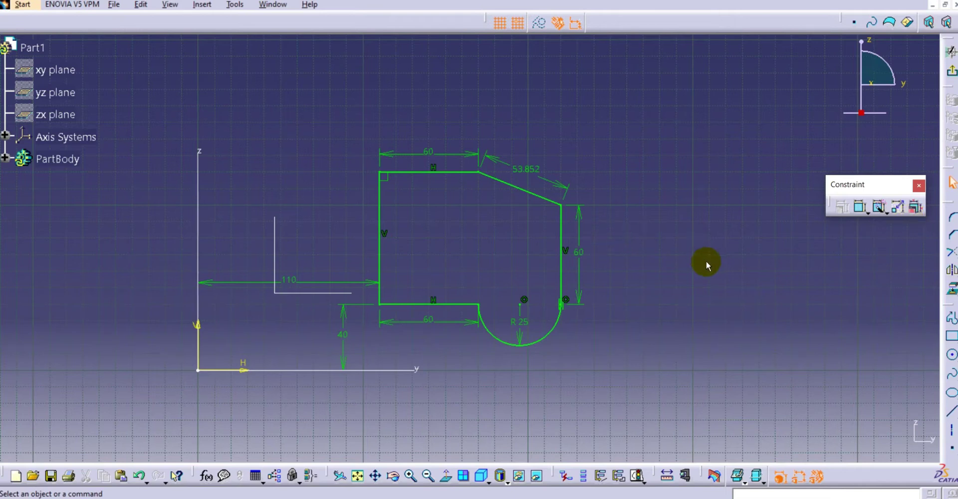
# Step: Sketch a closed stair-step profile beside the first one, about 70 mm wide and 70 mm high, with three steps rising away from the origin
pyautogui.click(951, 317)
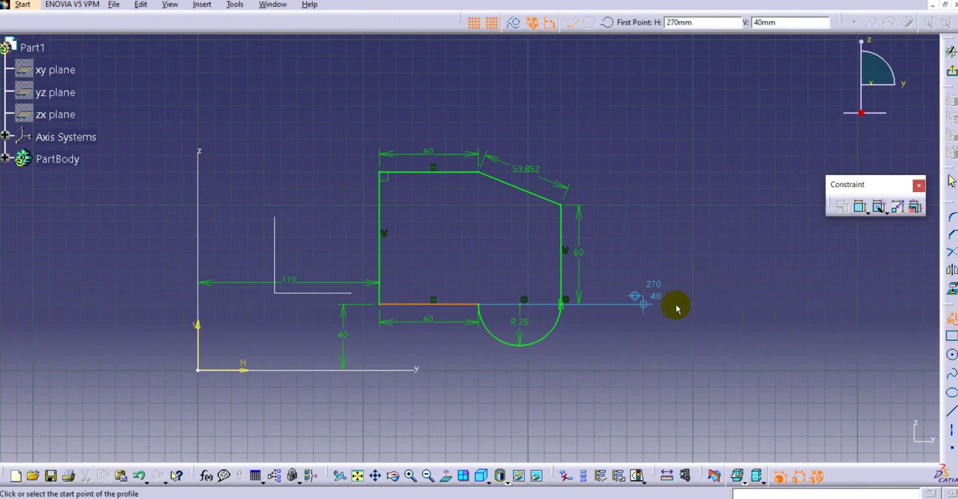
pyautogui.click(676, 293)
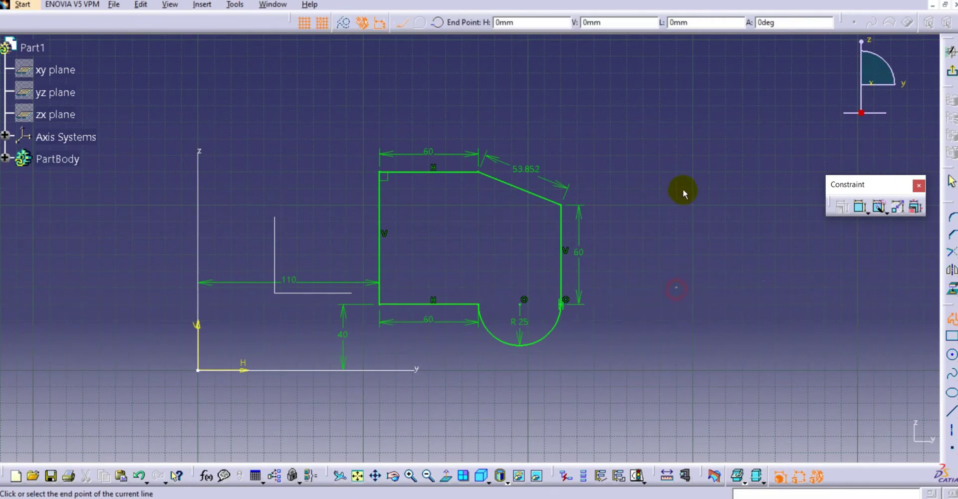
pyautogui.click(676, 238)
pyautogui.click(726, 238)
pyautogui.click(724, 204)
pyautogui.click(758, 204)
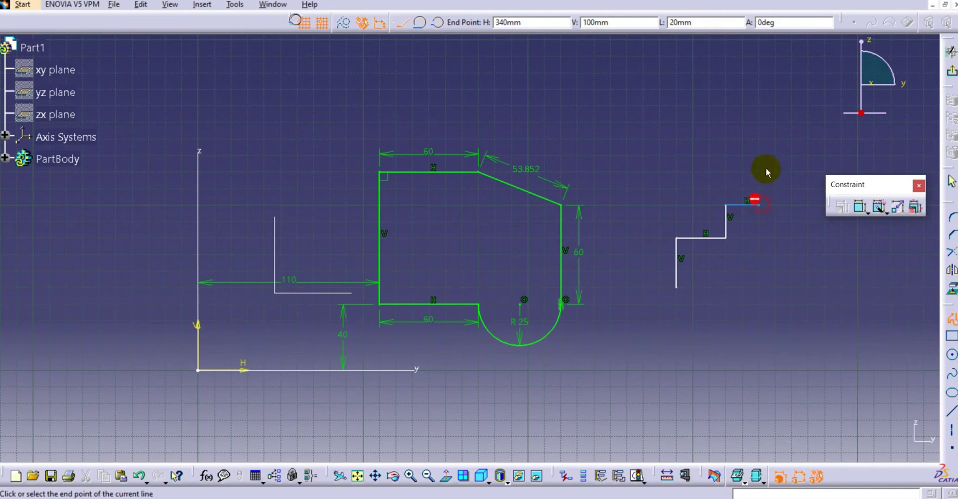
pyautogui.click(758, 171)
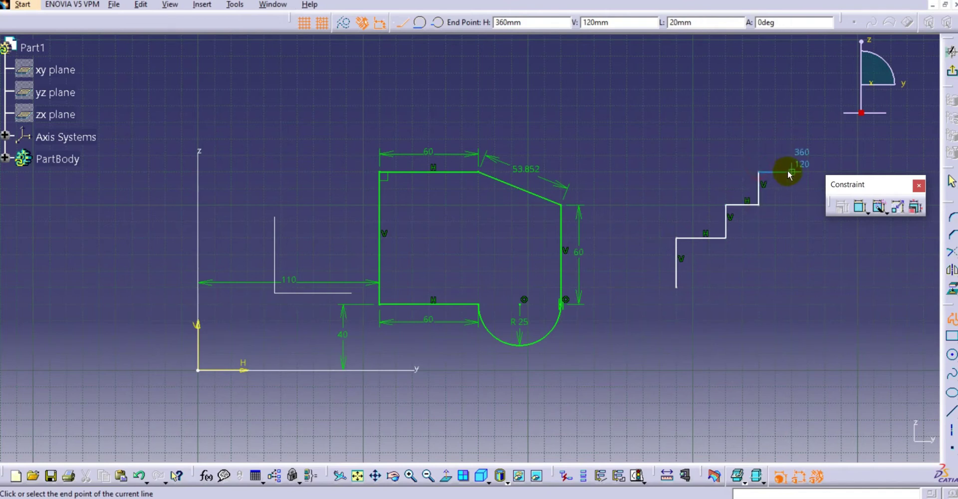
pyautogui.click(791, 172)
pyautogui.click(792, 286)
pyautogui.click(676, 287)
pyautogui.click(867, 298)
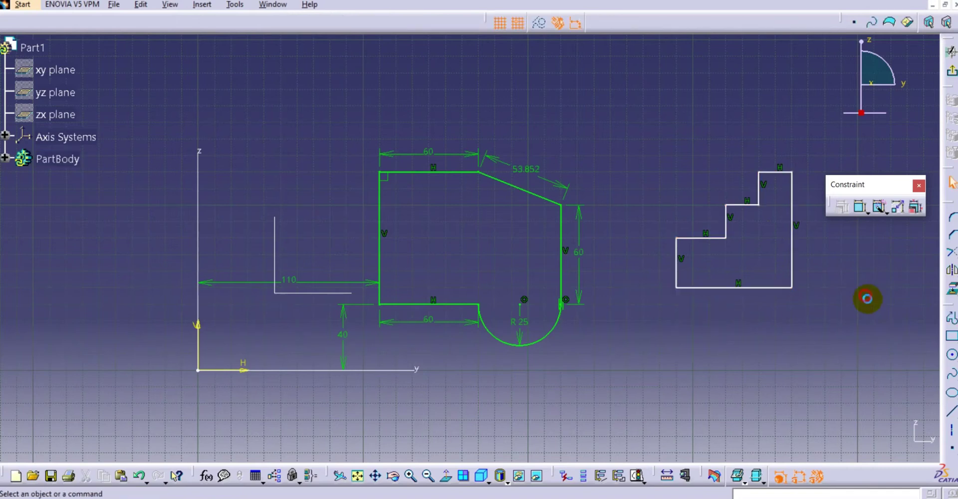
# Step: Auto-constrain the eight lines of the stair-step profile in Stacked mode, with the vertical and horizontal axes as references
pyautogui.click(878, 206)
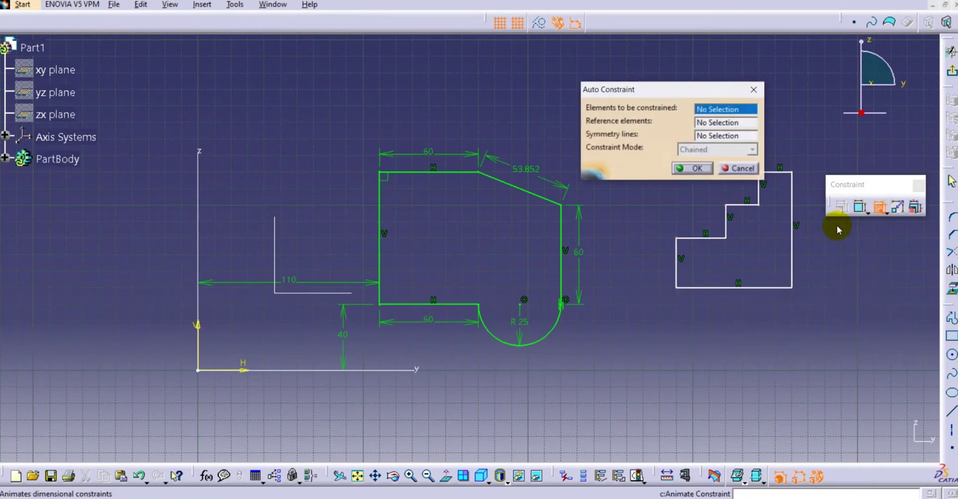
pyautogui.moveTo(658, 91); pyautogui.dragTo(667, 54)
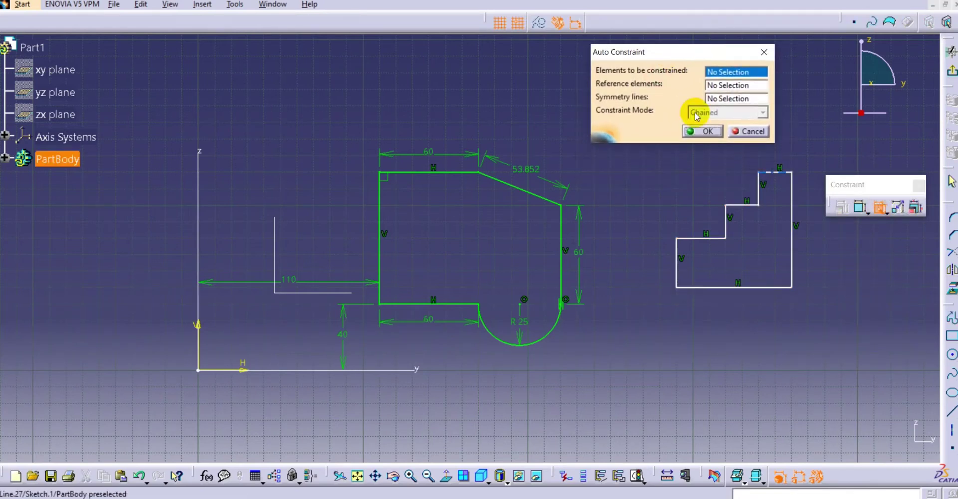
pyautogui.moveTo(656, 161); pyautogui.dragTo(809, 313)
pyautogui.click(729, 86)
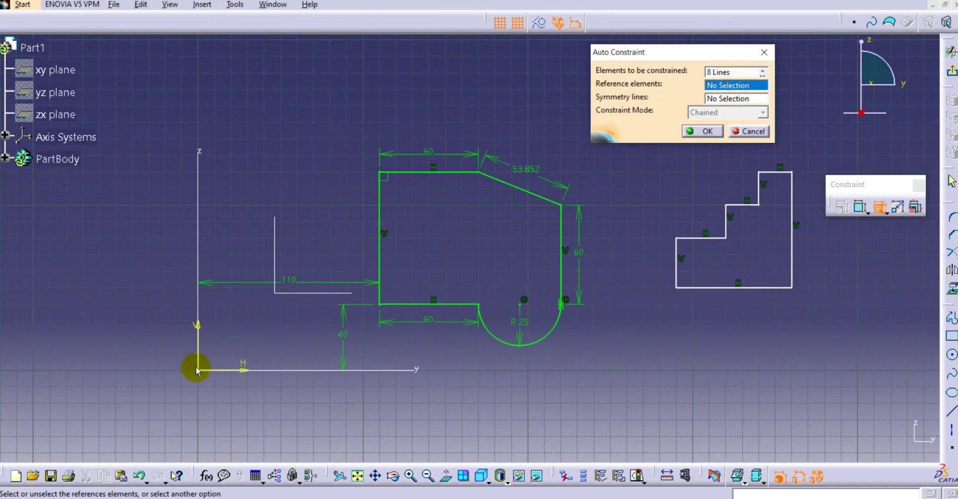
pyautogui.click(195, 328)
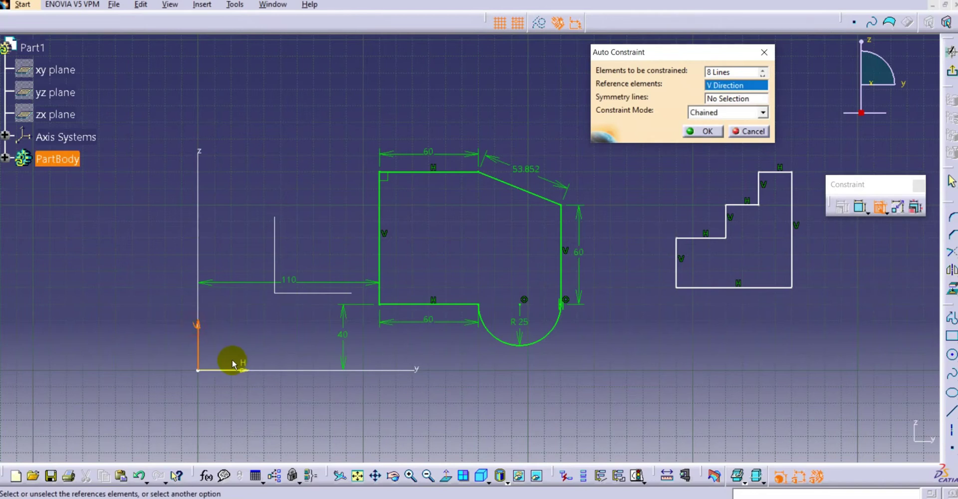
pyautogui.click(248, 367)
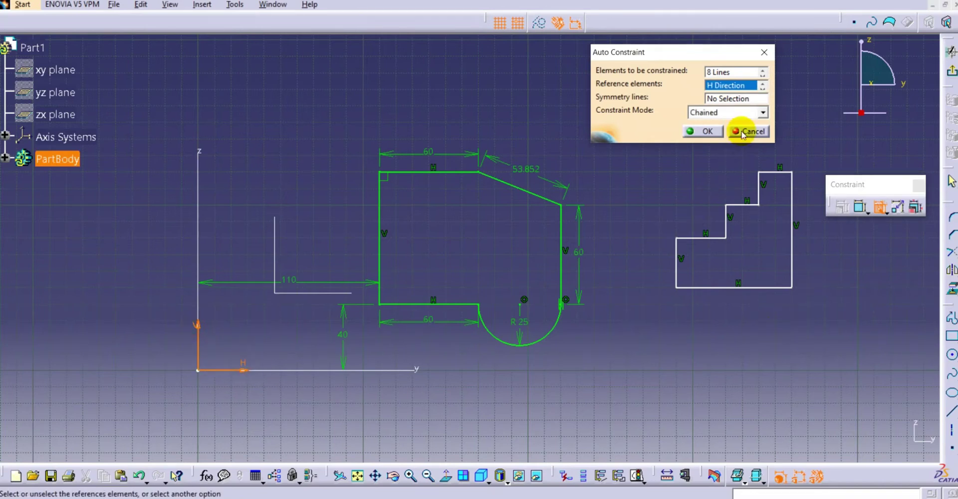
pyautogui.click(731, 120)
pyautogui.click(726, 130)
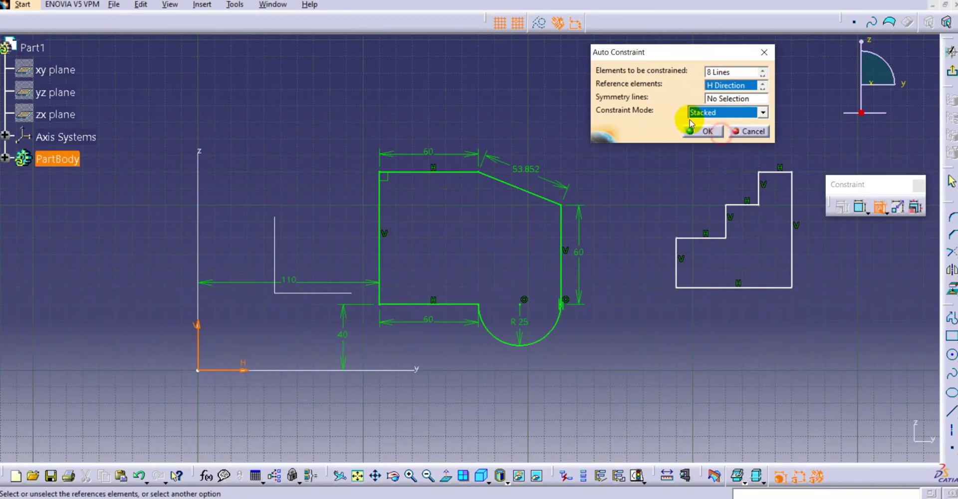
pyautogui.click(708, 131)
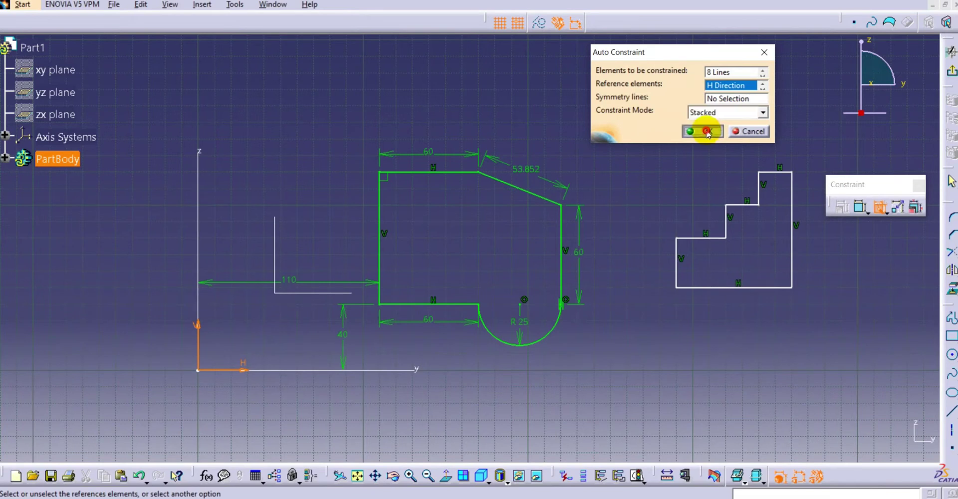
# Step: Examine the stacked horizontal dimensions running from the vertical axis to the stair-step profile
pyautogui.moveTo(564, 109); pyautogui.dragTo(569, 152, button='middle')
pyautogui.moveTo(600, 250); pyautogui.dragTo(596, 231, button='middle')
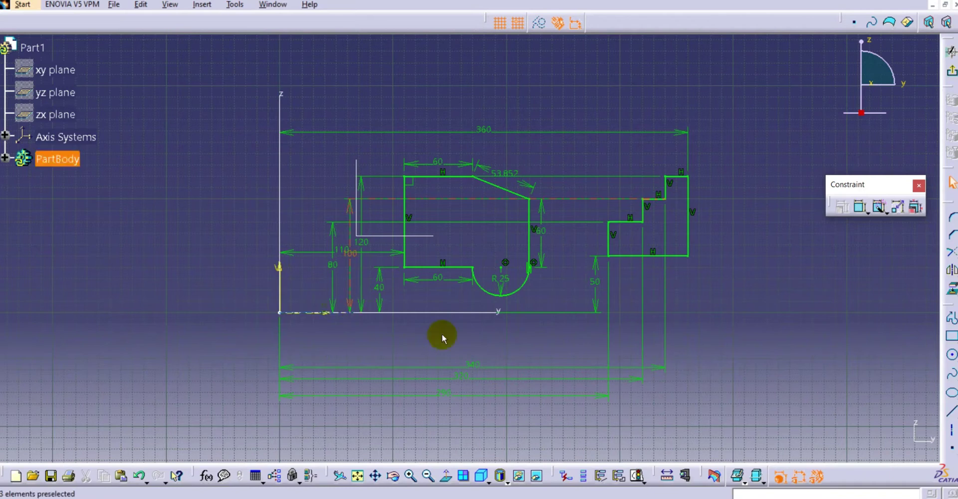
pyautogui.click(465, 378)
pyautogui.click(450, 395)
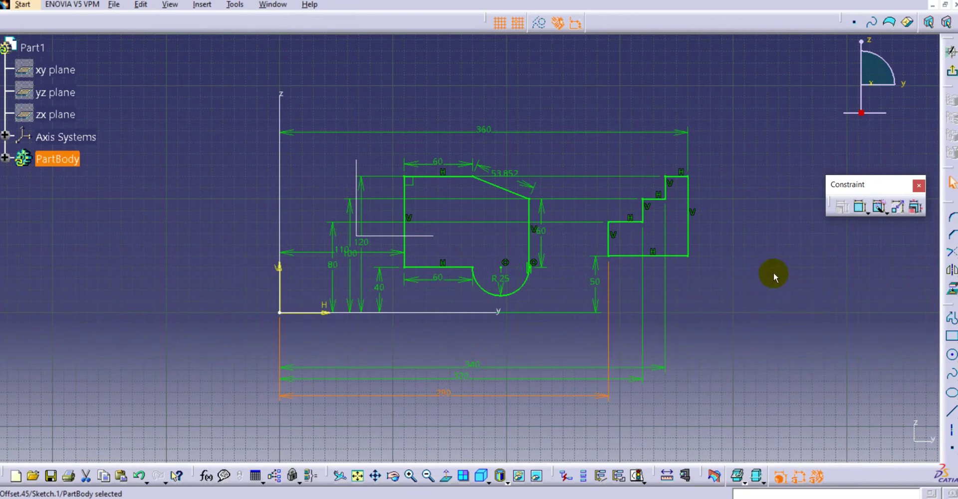
pyautogui.moveTo(663, 173)
pyautogui.mouseDown(button='middle')
pyautogui.moveTo(640, 179)
pyautogui.moveTo(655, 189)
pyautogui.mouseUp(button='middle')
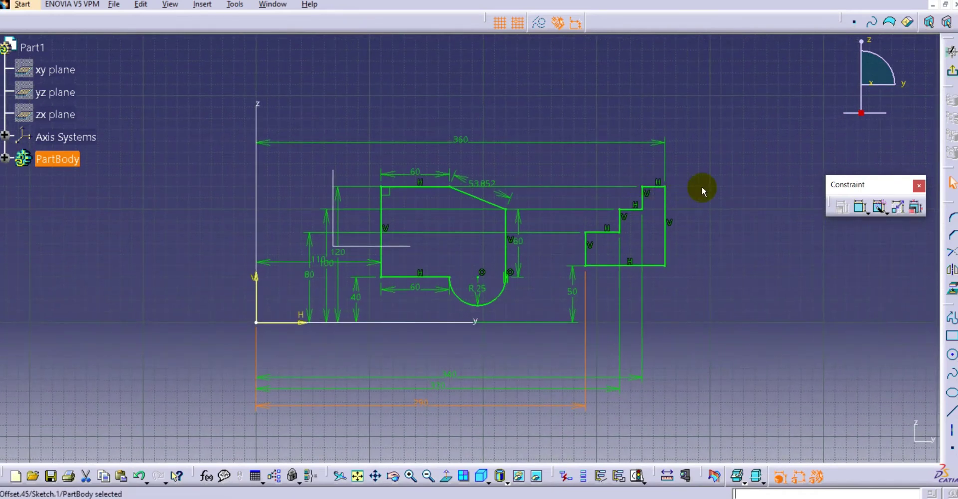
pyautogui.moveTo(584, 178)
pyautogui.mouseDown(button='middle')
pyautogui.moveTo(626, 192)
pyautogui.moveTo(637, 214)
pyautogui.mouseUp(button='middle')
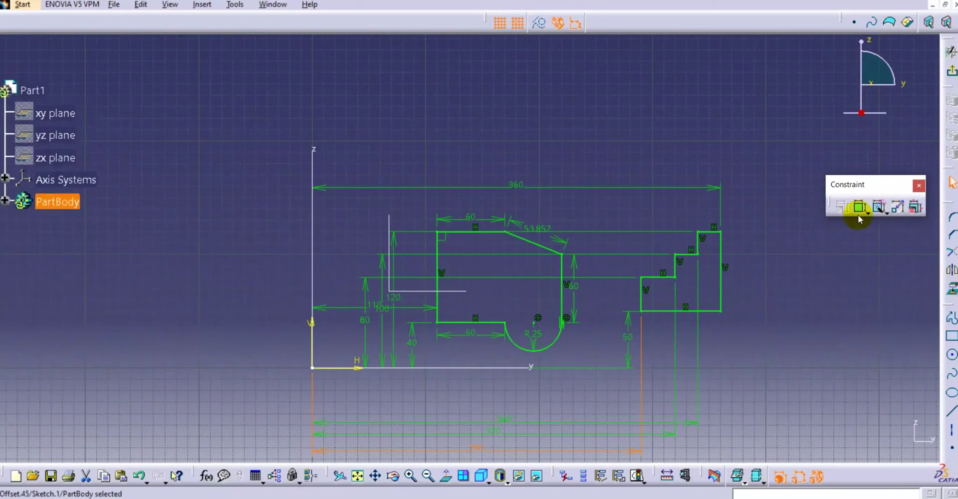
pyautogui.click(881, 208)
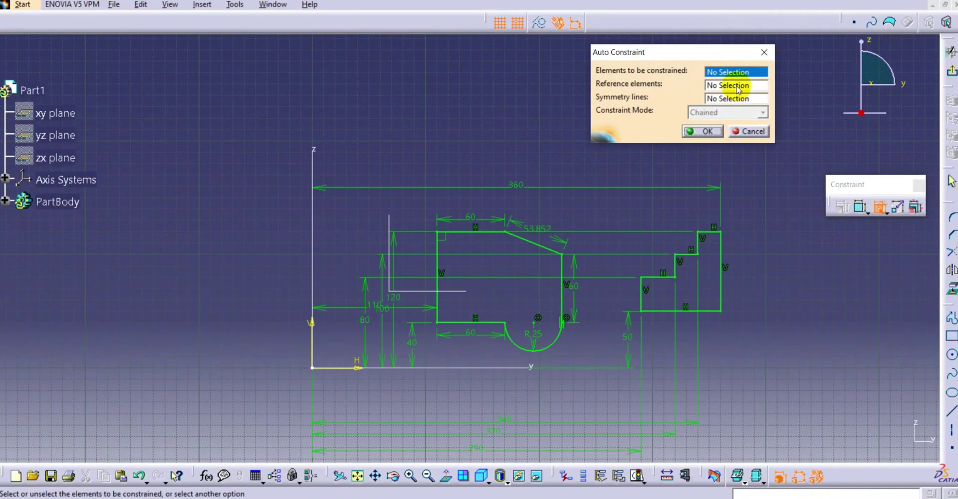
pyautogui.click(729, 98)
pyautogui.click(748, 131)
# Step: Draw a rectangle about 70 mm wide and 50 mm high above the existing profiles, straddling the line of the vertical axis
pyautogui.moveTo(646, 120)
pyautogui.mouseDown(button='middle')
pyautogui.moveTo(674, 156)
pyautogui.moveTo(669, 165)
pyautogui.mouseUp(button='middle')
pyautogui.click(951, 336)
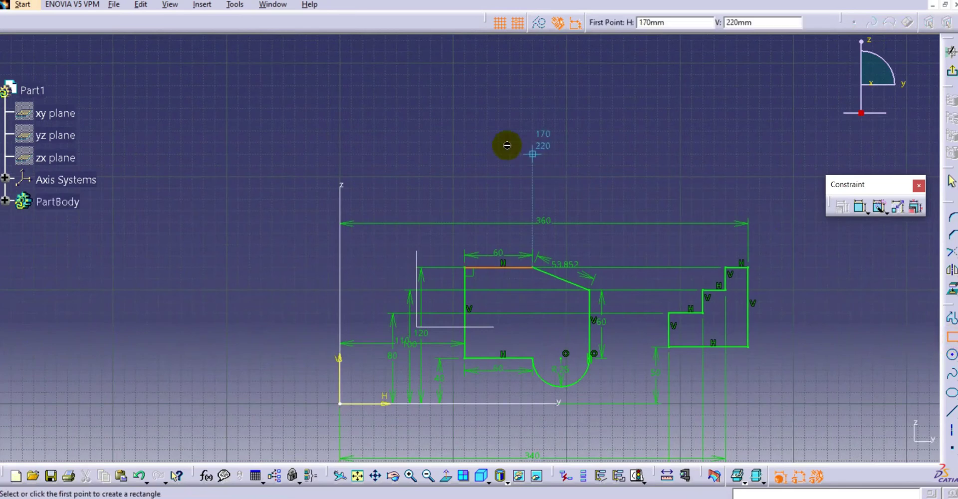
pyautogui.click(294, 96)
pyautogui.click(373, 153)
pyautogui.click(426, 139)
pyautogui.moveTo(491, 167)
pyautogui.mouseDown(button='middle')
pyautogui.moveTo(473, 155)
pyautogui.moveTo(484, 171)
pyautogui.moveTo(488, 162)
pyautogui.mouseUp(button='middle')
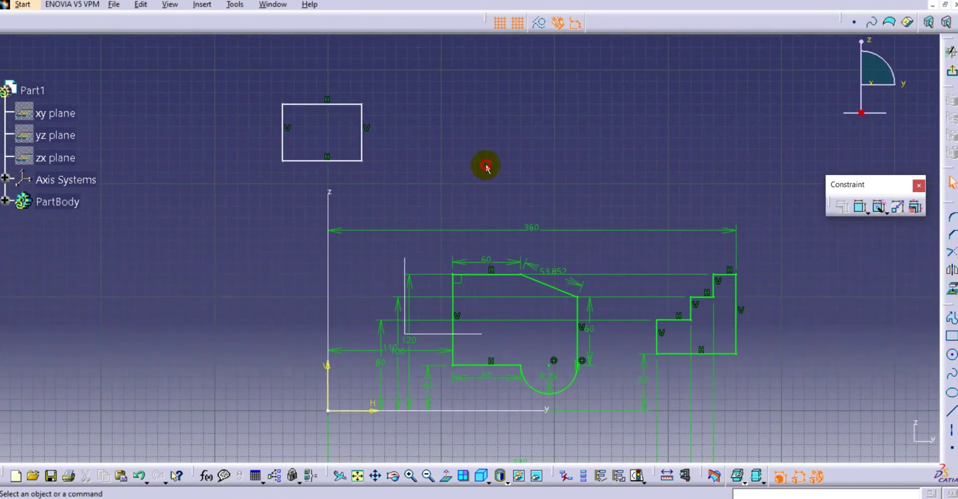
# Step: Auto-constrain the rectangle with the vertical and horizontal axes as references and the vertical axis as symmetry line
pyautogui.click(878, 206)
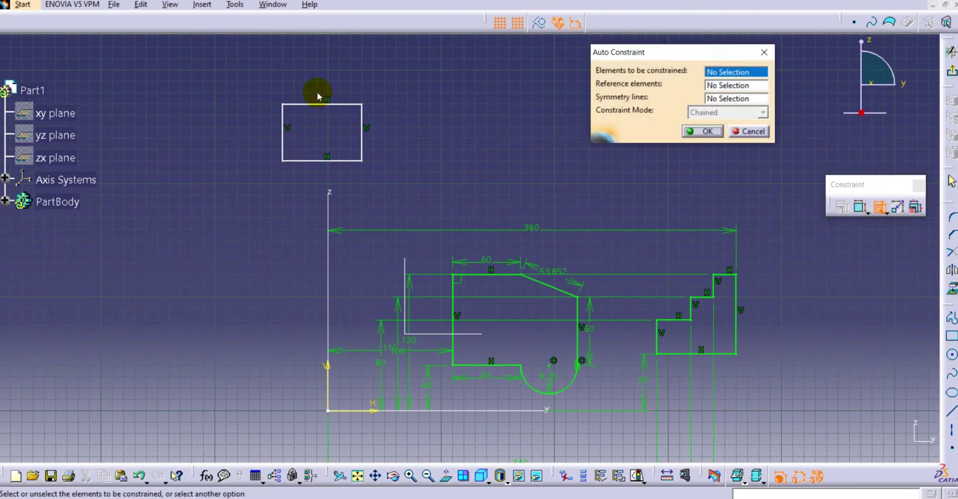
pyautogui.moveTo(305, 110); pyautogui.dragTo(380, 171)
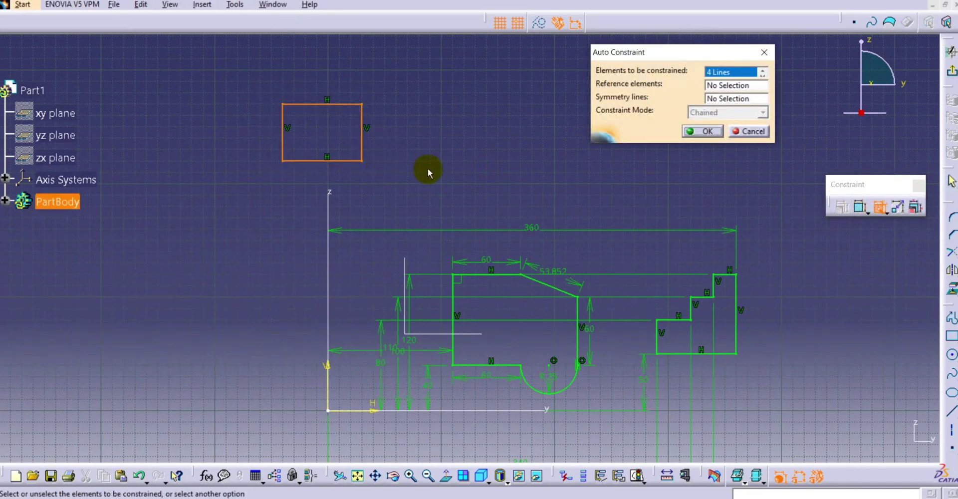
pyautogui.click(719, 85)
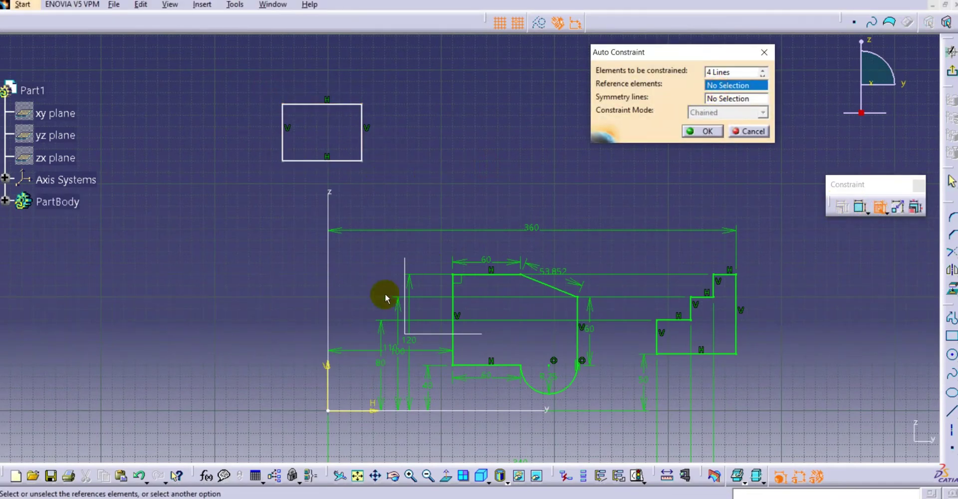
pyautogui.click(328, 369)
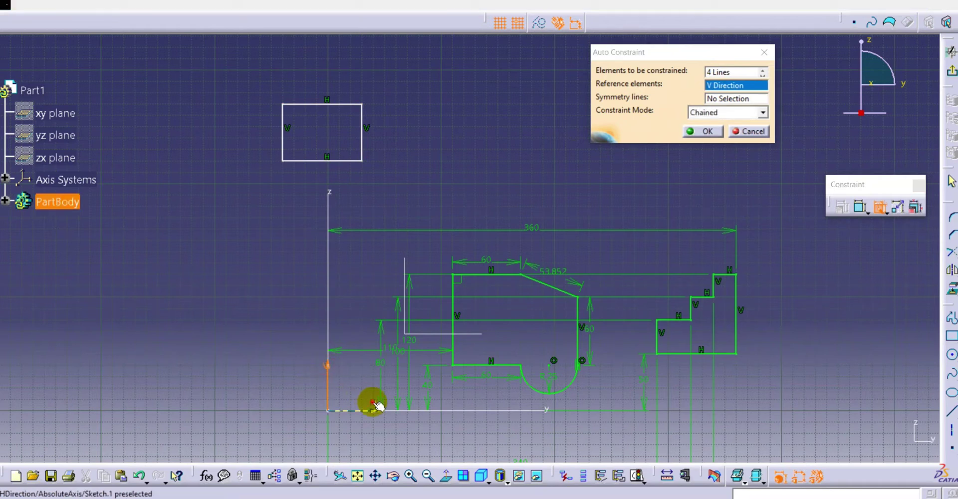
pyautogui.click(725, 99)
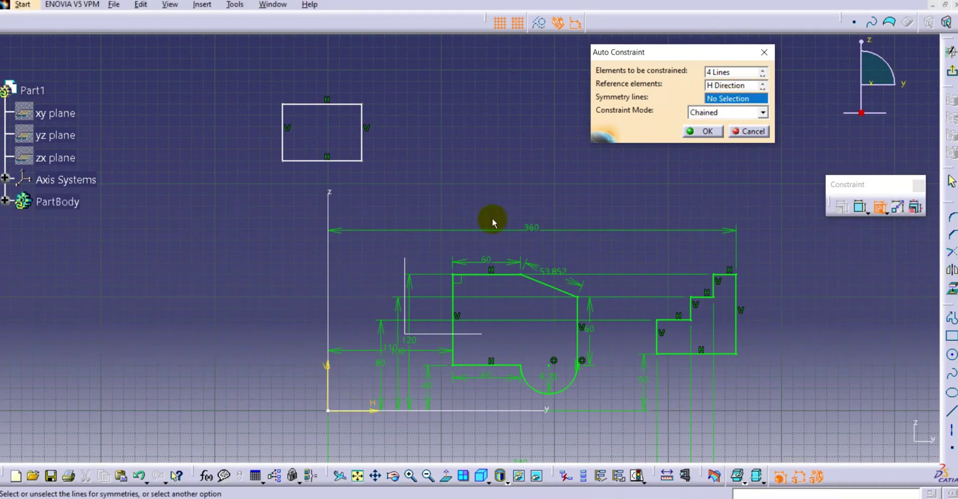
pyautogui.click(326, 367)
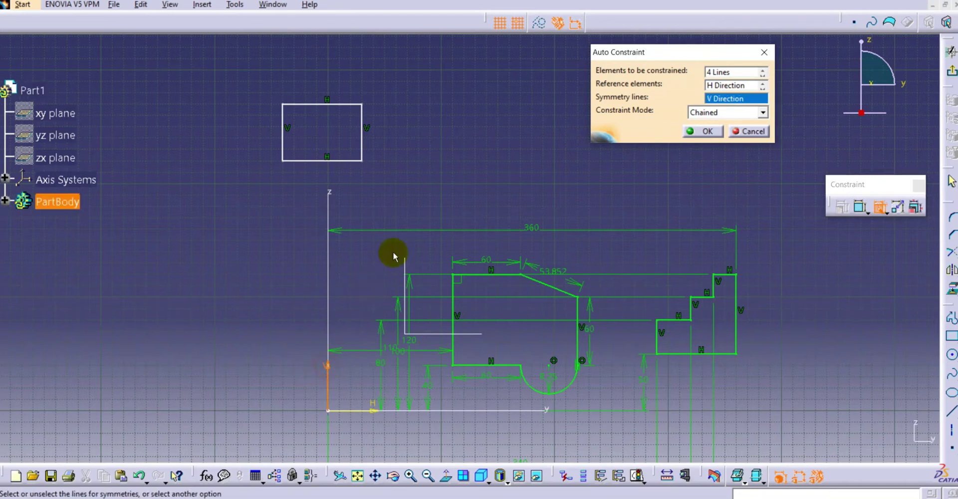
pyautogui.click(724, 116)
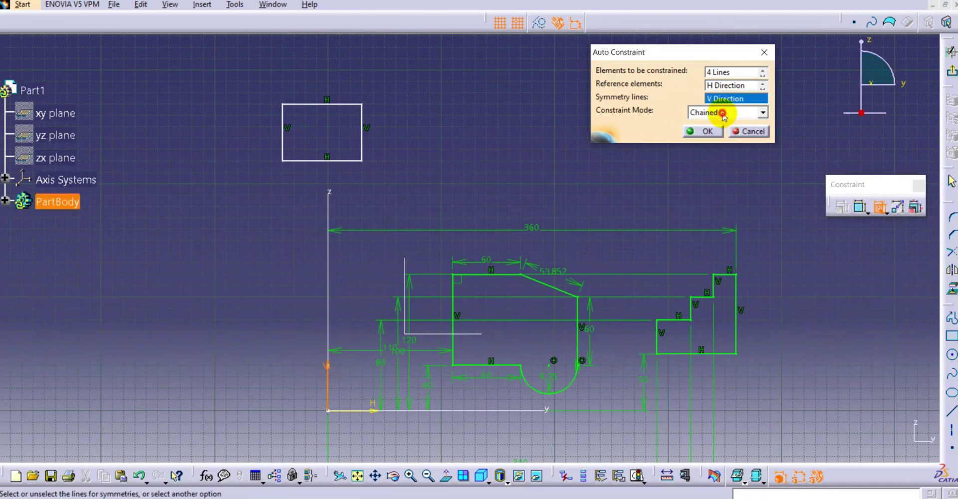
pyautogui.click(723, 131)
pyautogui.click(700, 131)
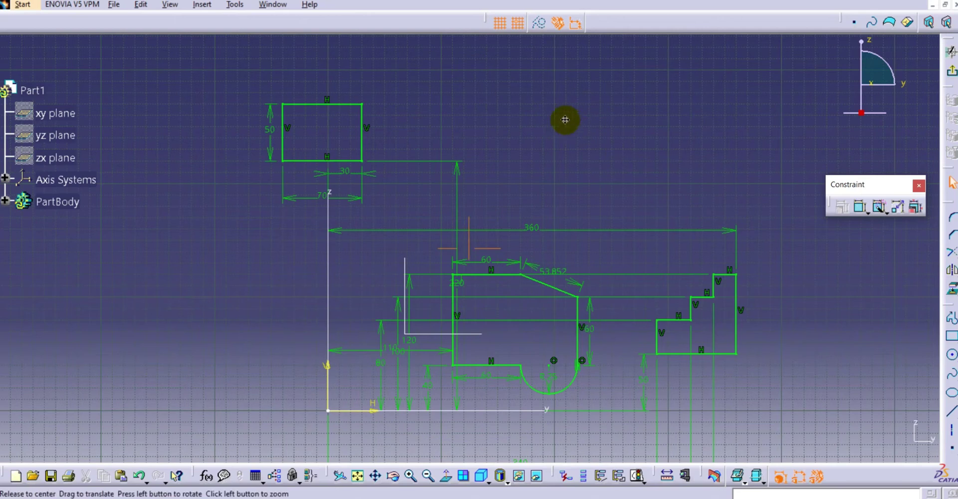
pyautogui.moveTo(566, 117); pyautogui.dragTo(546, 108, button='middle')
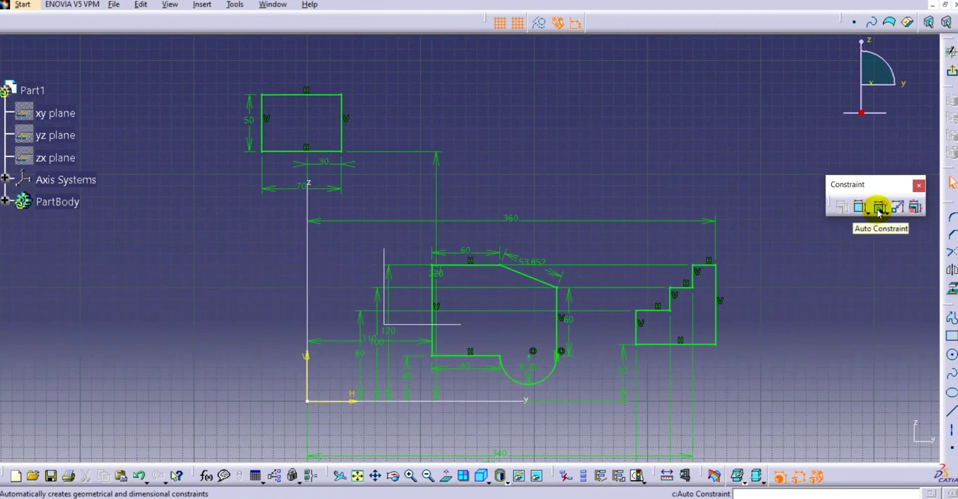
pyautogui.click(880, 214)
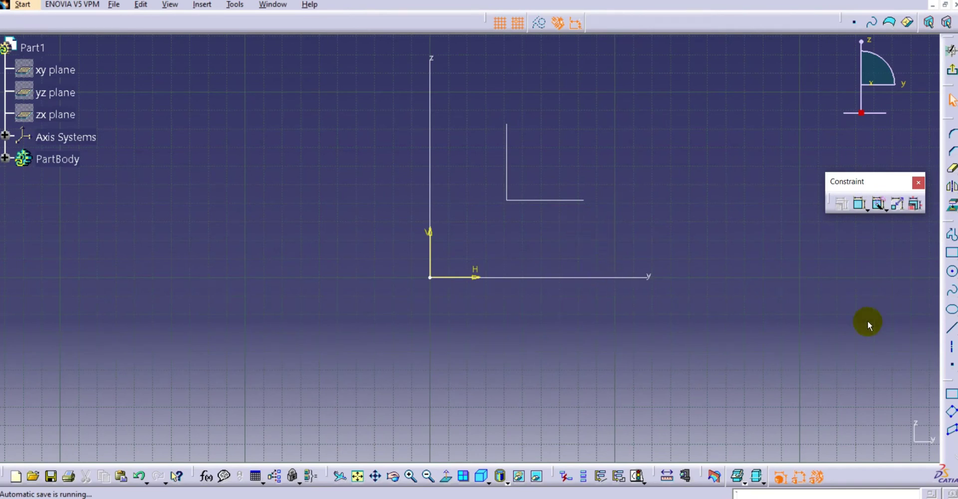
pyautogui.click(951, 309)
pyautogui.click(951, 327)
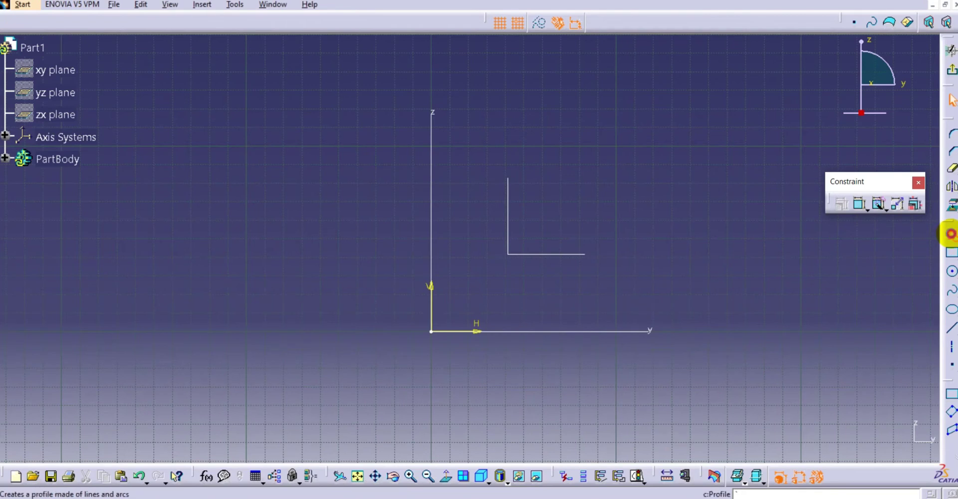
# Step: Draw a closed 12-line profile from the origin along the vertical axis, about 90 mm wide and 110 mm high, with two notches about 20 mm high
pyautogui.click(950, 233)
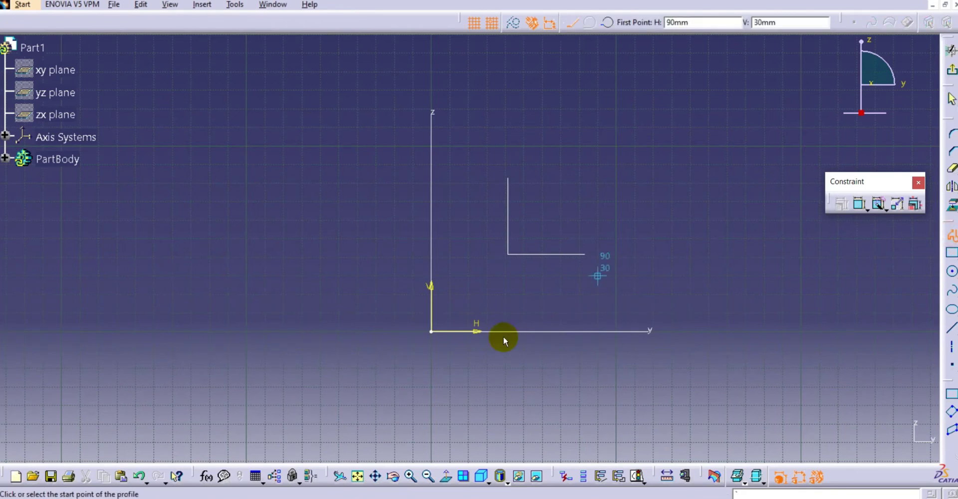
pyautogui.click(431, 331)
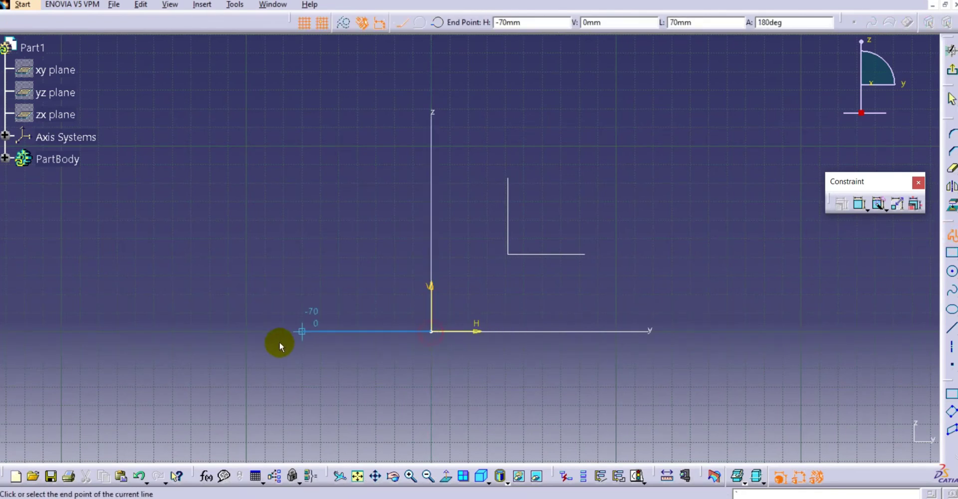
pyautogui.click(283, 331)
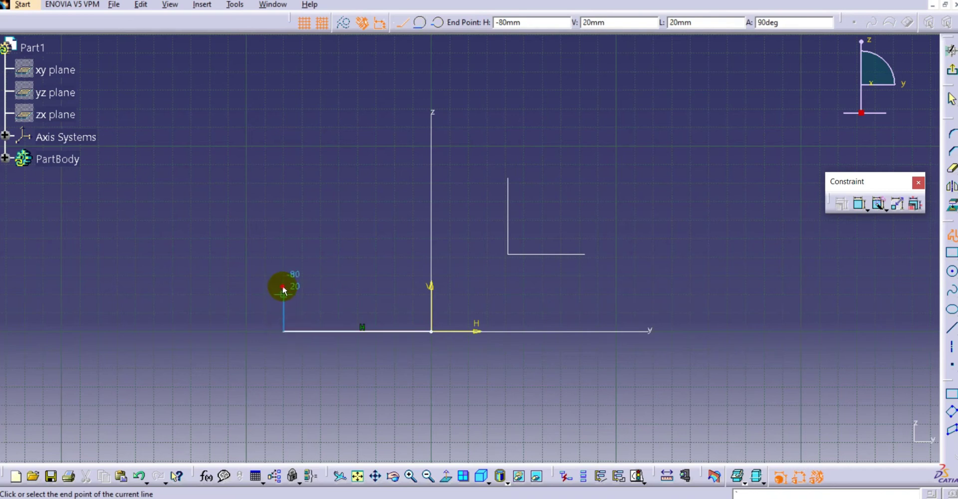
pyautogui.click(339, 295)
pyautogui.click(340, 256)
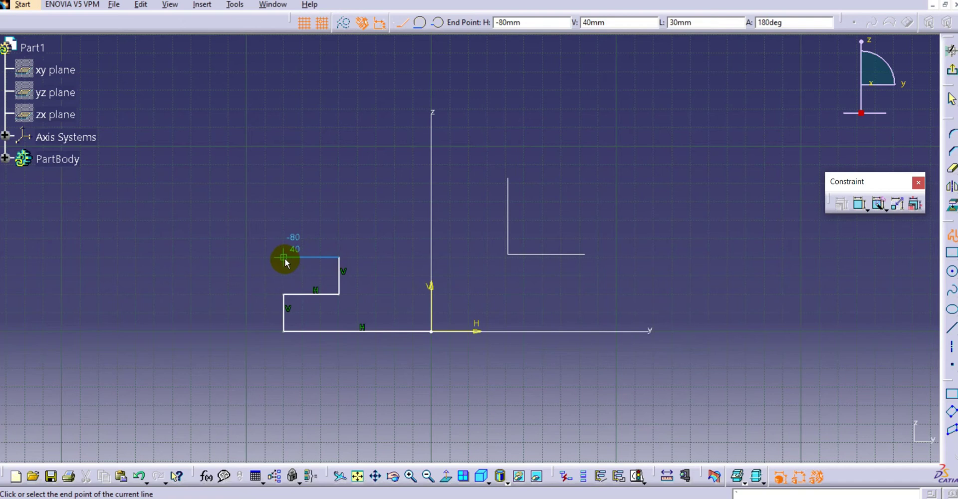
pyautogui.click(269, 256)
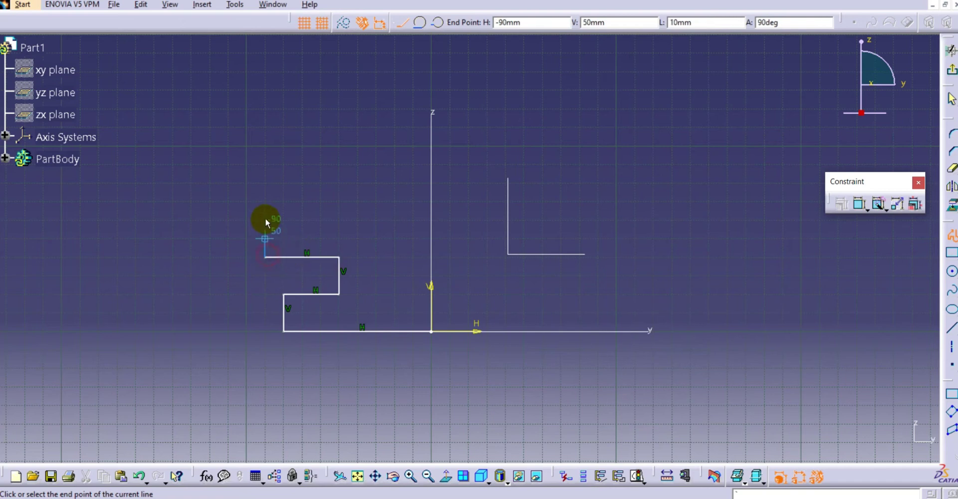
pyautogui.click(264, 202)
pyautogui.click(339, 202)
pyautogui.click(334, 162)
pyautogui.click(263, 163)
pyautogui.click(264, 127)
pyautogui.click(431, 128)
pyautogui.click(431, 330)
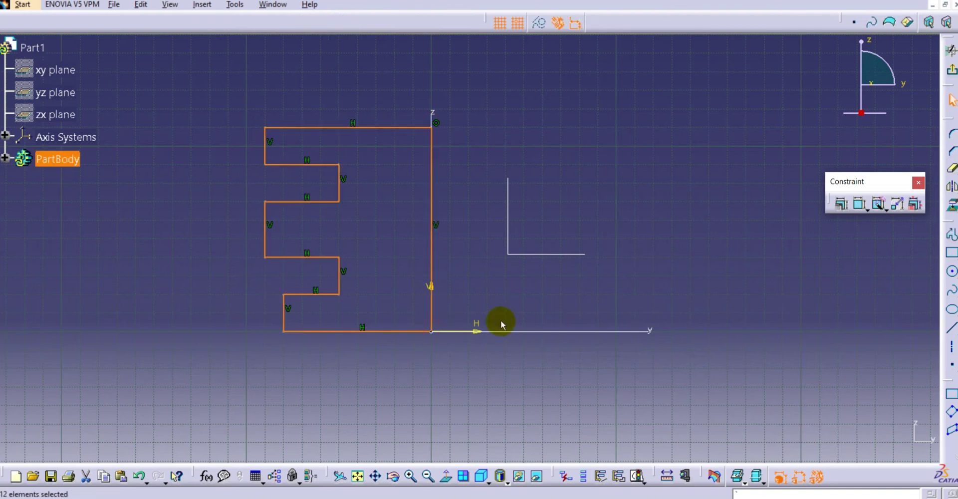
pyautogui.click(501, 275)
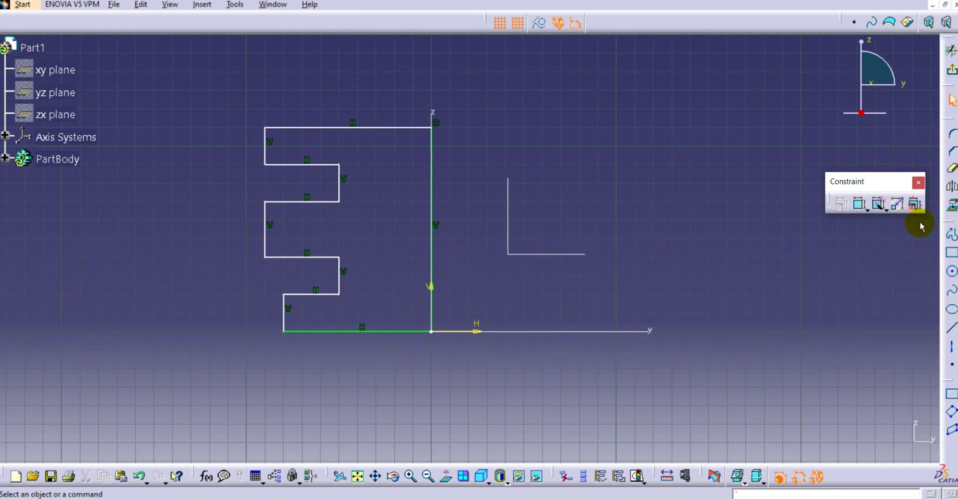
pyautogui.click(879, 206)
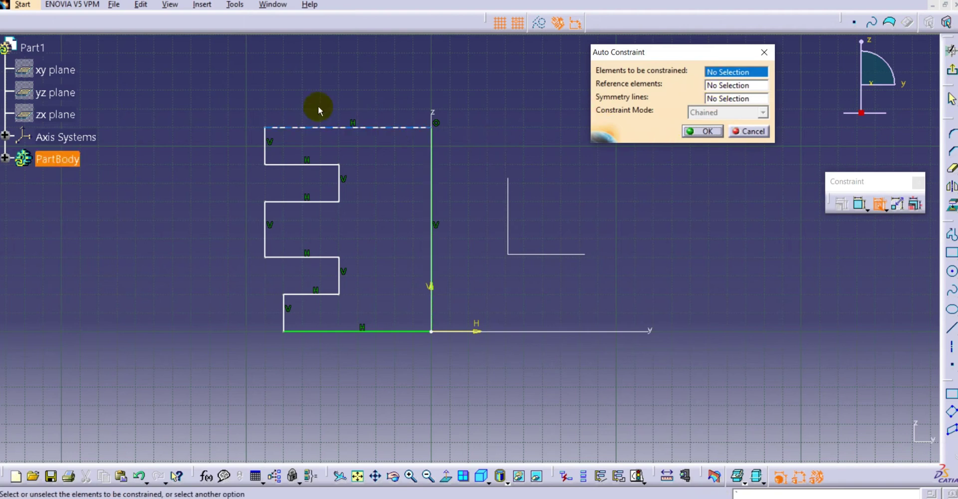
pyautogui.moveTo(236, 109); pyautogui.dragTo(380, 243)
pyautogui.moveTo(445, 331); pyautogui.dragTo(442, 342)
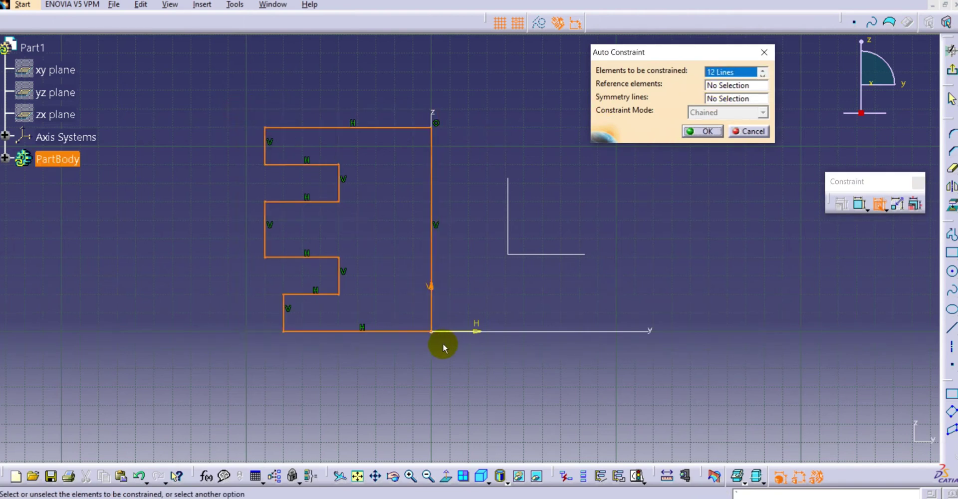
pyautogui.click(763, 52)
# Step: Auto-constrain all 12 profile lines in Chained mode, with the vertical and horizontal axes as references and the vertical axis as symmetry line
pyautogui.click(429, 181)
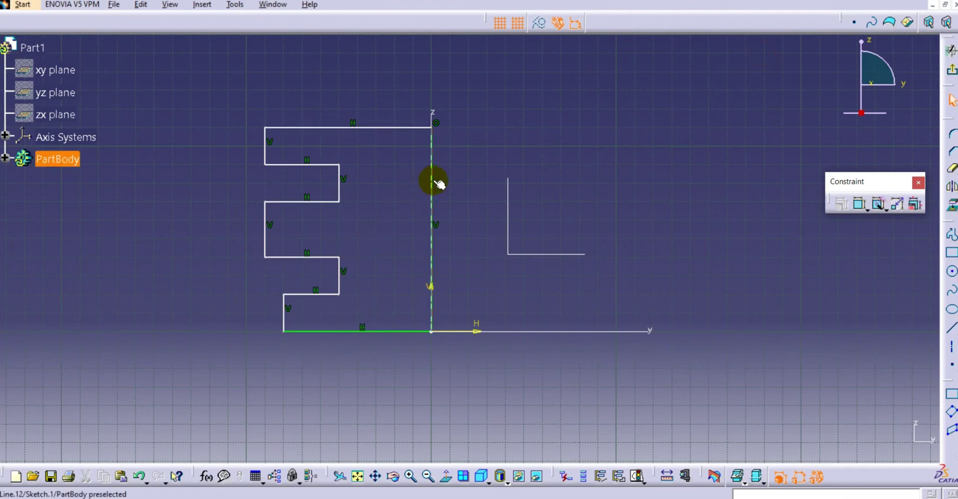
pyautogui.click(878, 205)
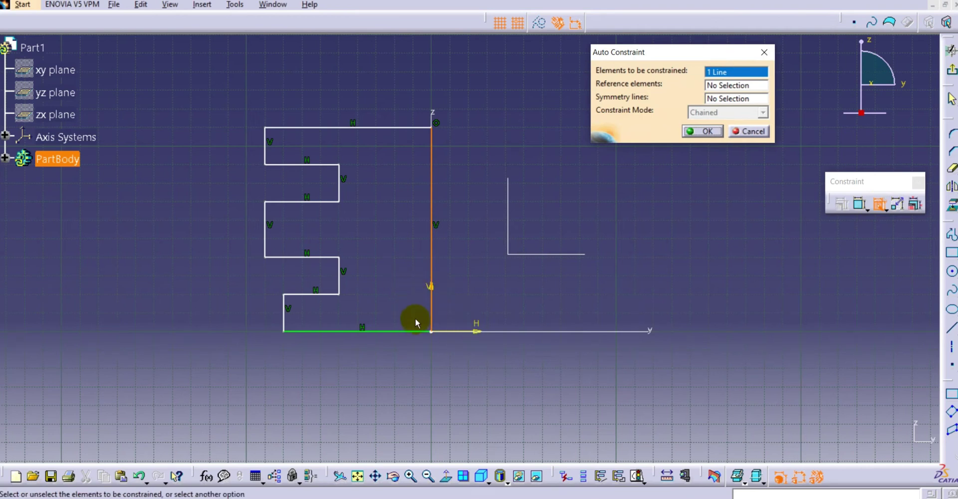
pyautogui.moveTo(351, 105); pyautogui.dragTo(238, 384)
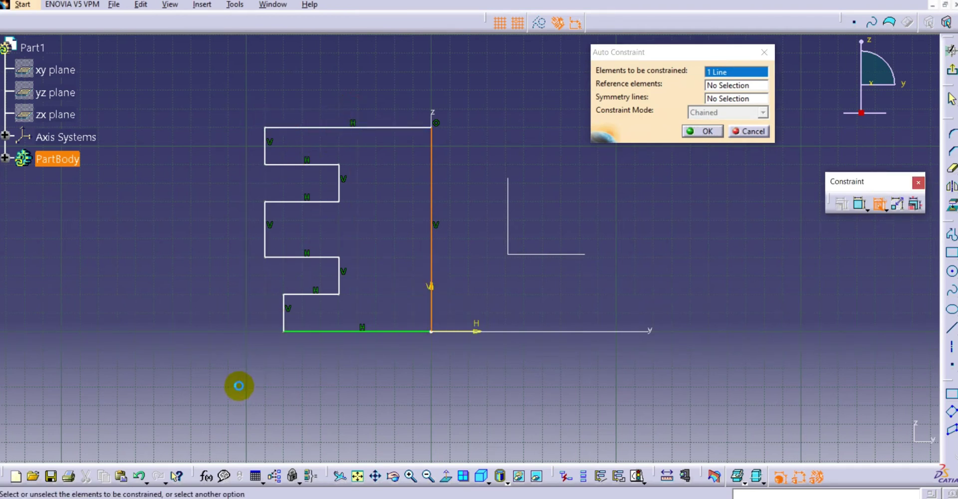
pyautogui.click(350, 128)
pyautogui.click(342, 334)
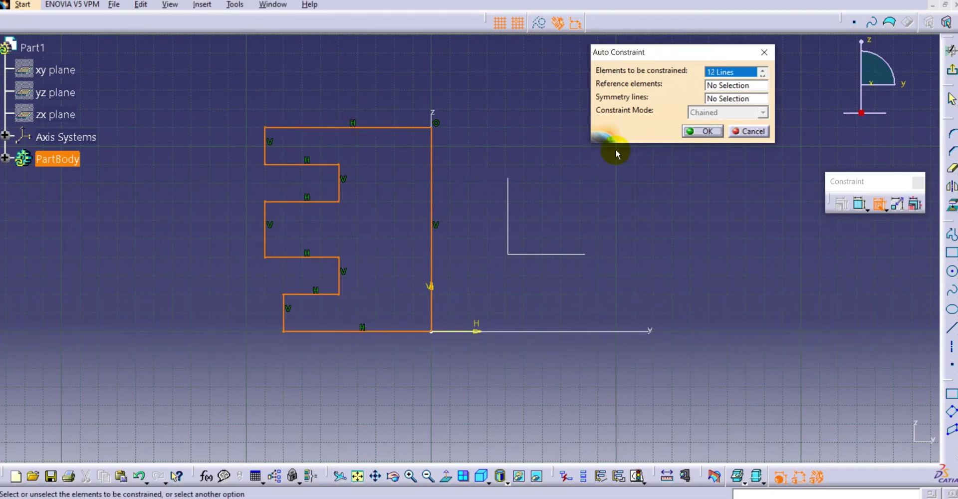
pyautogui.click(724, 85)
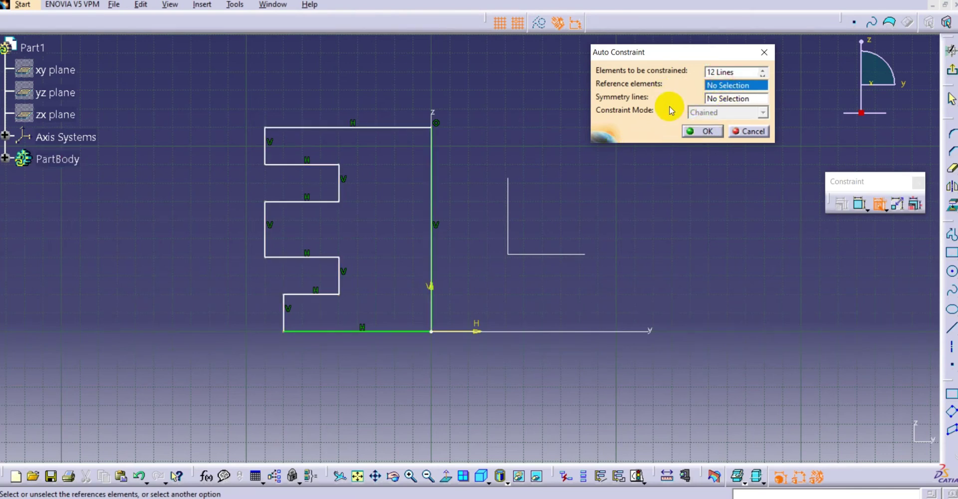
pyautogui.click(429, 283)
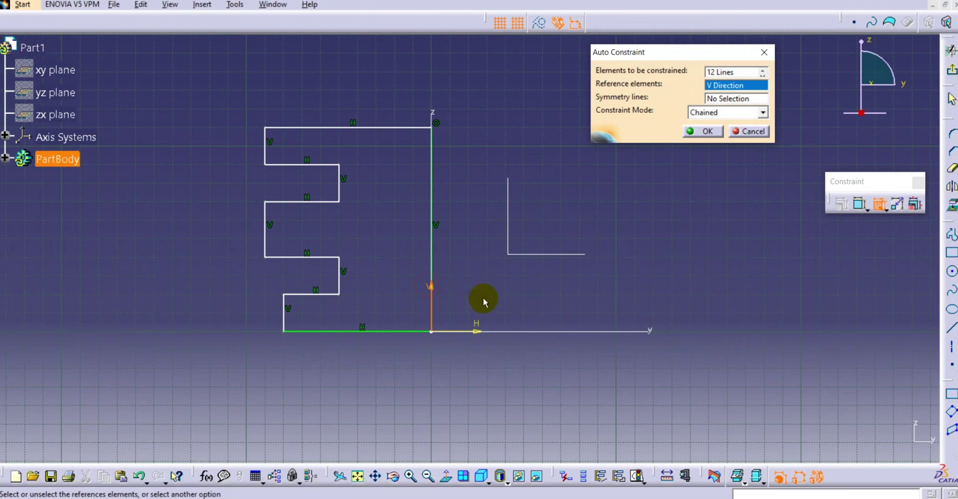
pyautogui.click(479, 327)
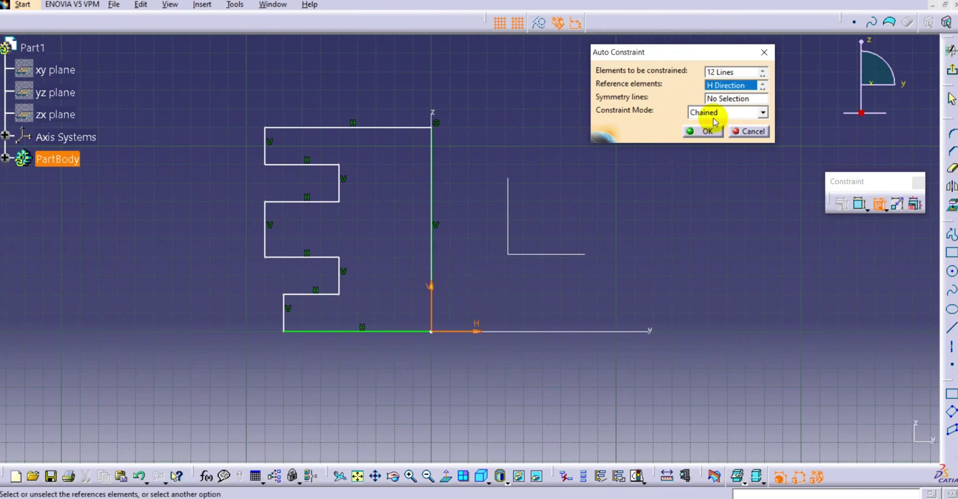
pyautogui.click(730, 99)
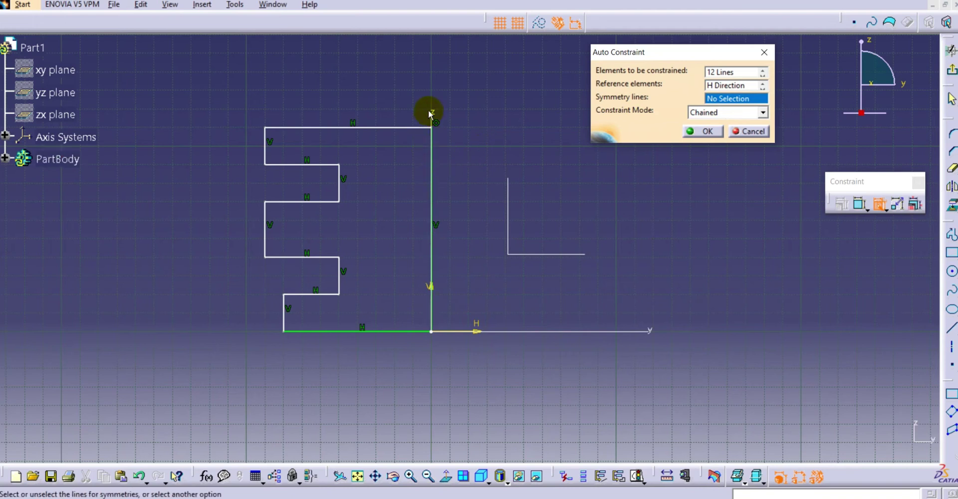
pyautogui.click(430, 284)
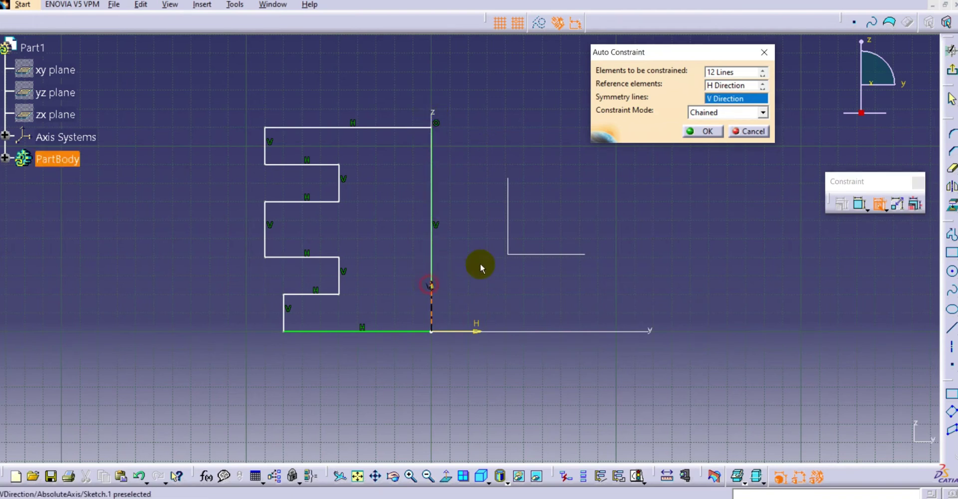
pyautogui.click(701, 132)
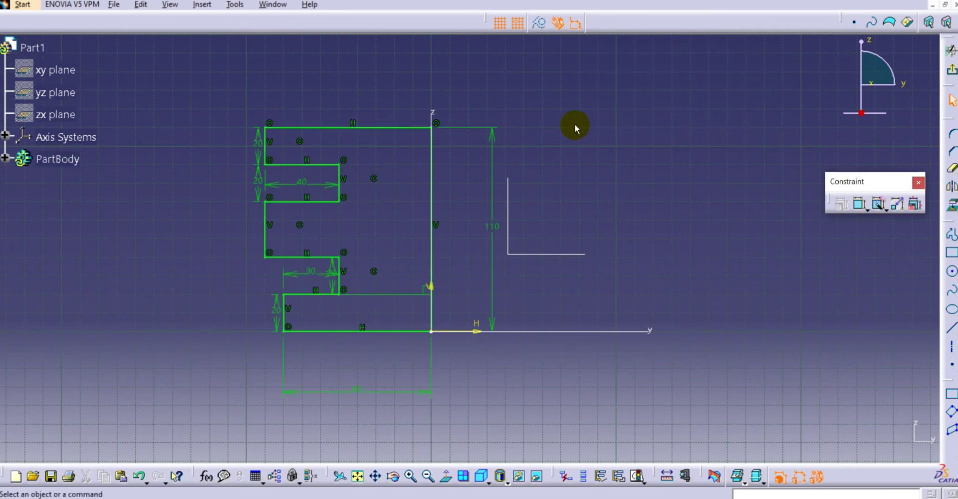
# Step: Examine the diagnosis colors for constrained elements in the Sketcher options, leaving the settings unchanged
pyautogui.moveTo(369, 247)
pyautogui.mouseDown(button='middle')
pyautogui.moveTo(370, 217)
pyautogui.moveTo(465, 215)
pyautogui.moveTo(452, 245)
pyautogui.mouseUp(button='middle')
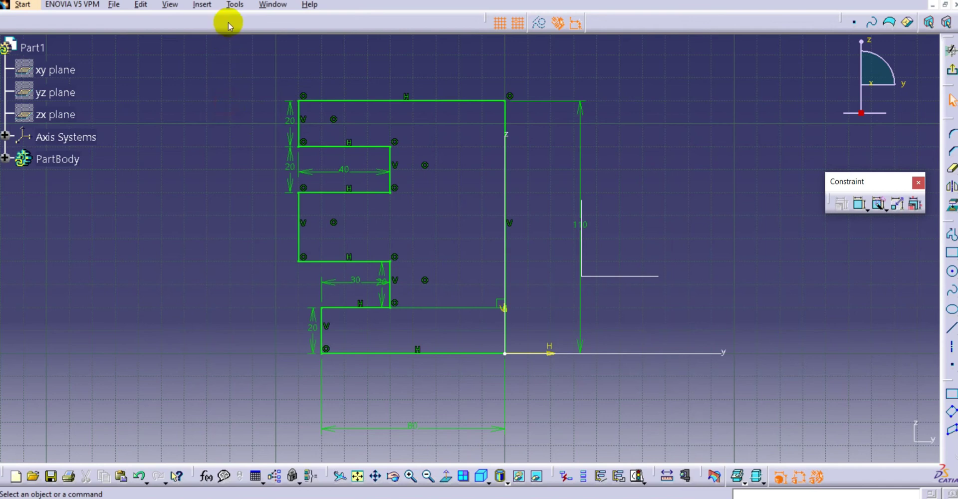
pyautogui.click(236, 5)
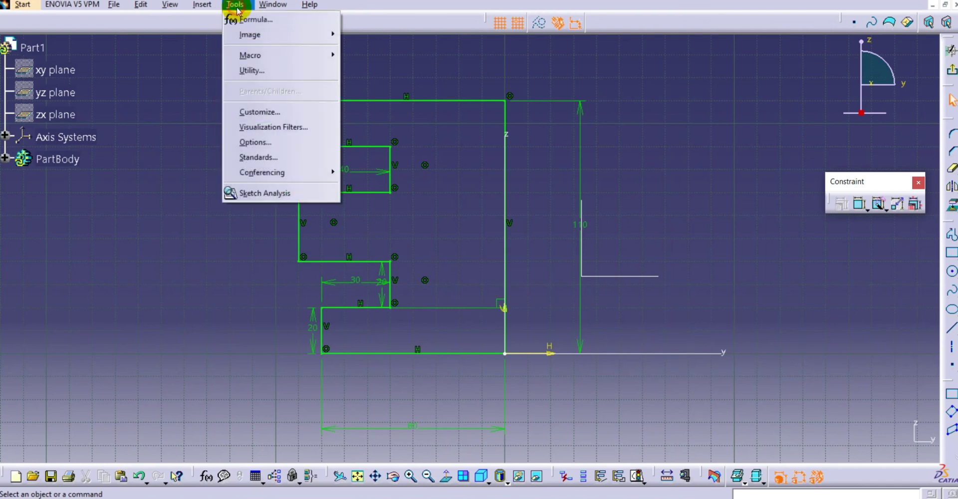
pyautogui.click(255, 142)
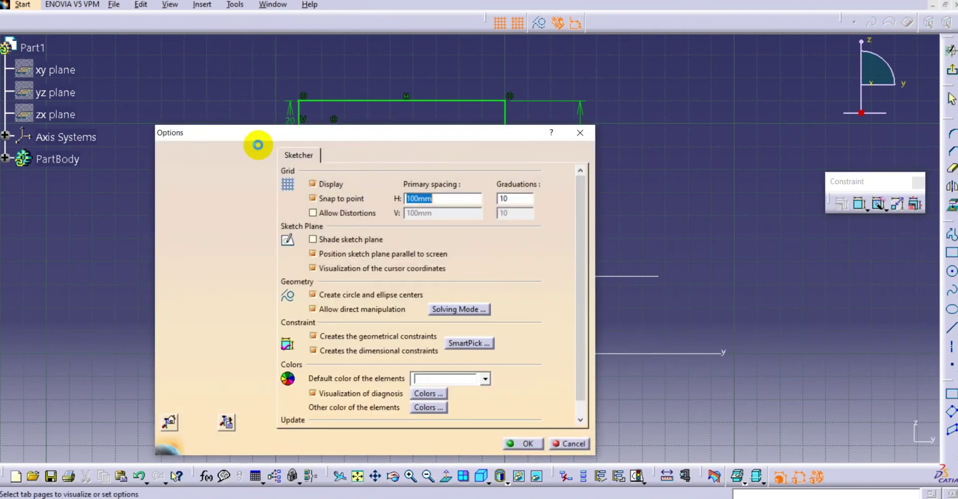
pyautogui.moveTo(278, 140); pyautogui.dragTo(294, 108)
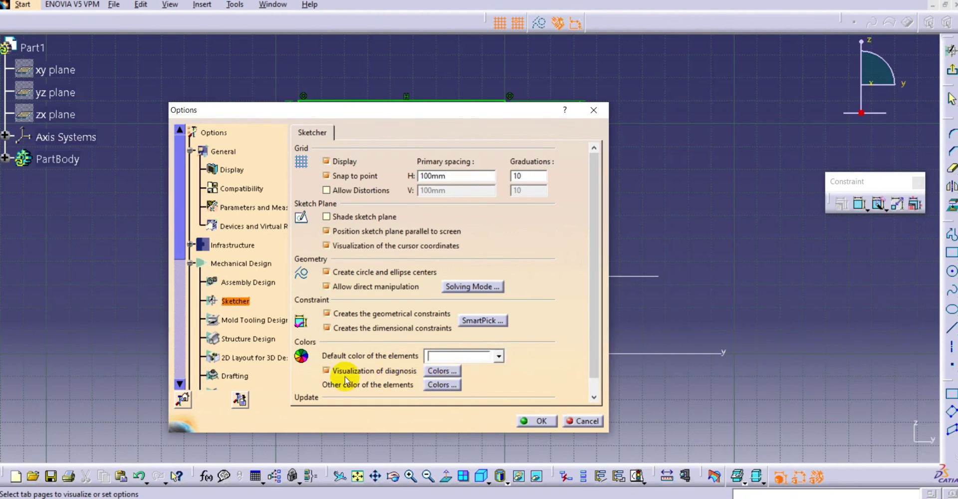
pyautogui.click(438, 371)
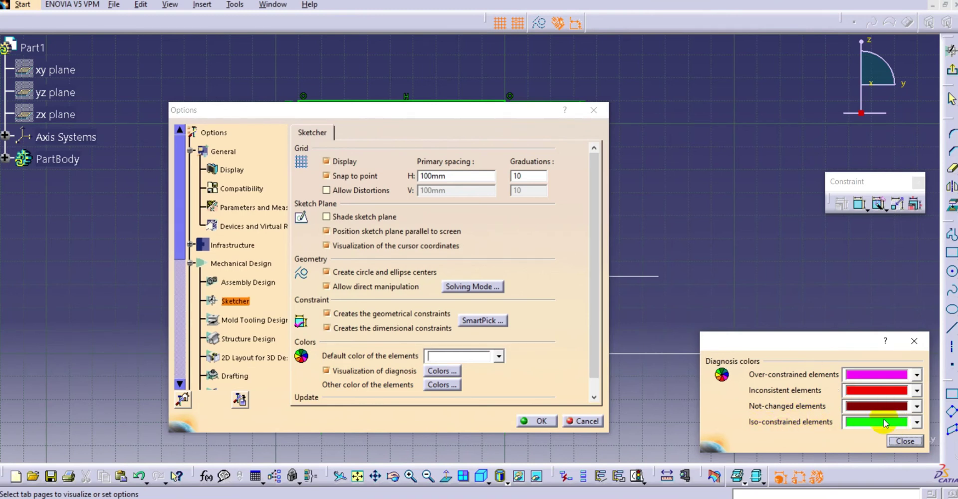
pyautogui.click(905, 441)
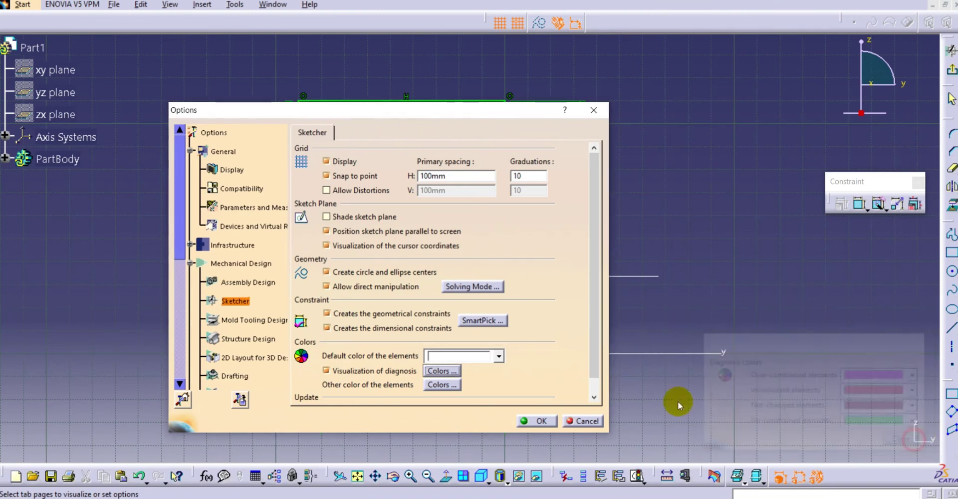
pyautogui.click(582, 420)
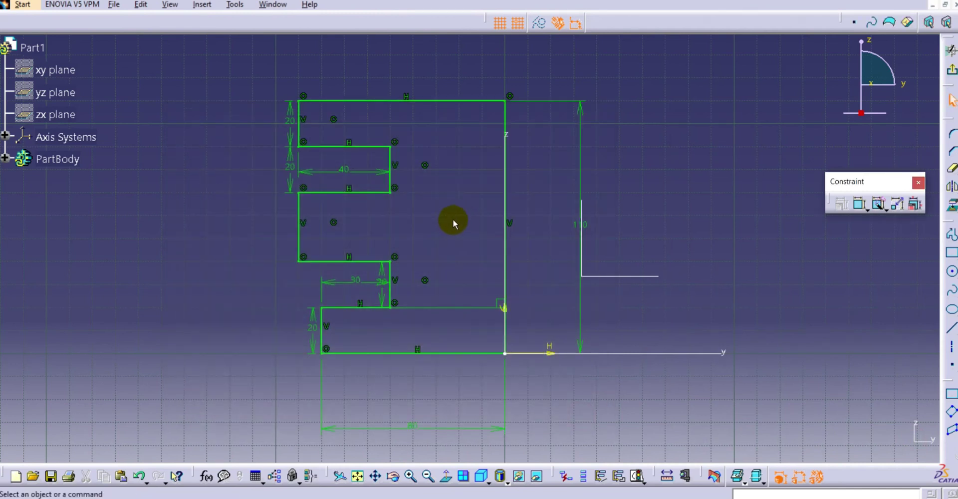
# Step: Set the upper notch's height to 5 mm and its depth to 45 mm
pyautogui.moveTo(456, 223); pyautogui.dragTo(422, 236, button='middle')
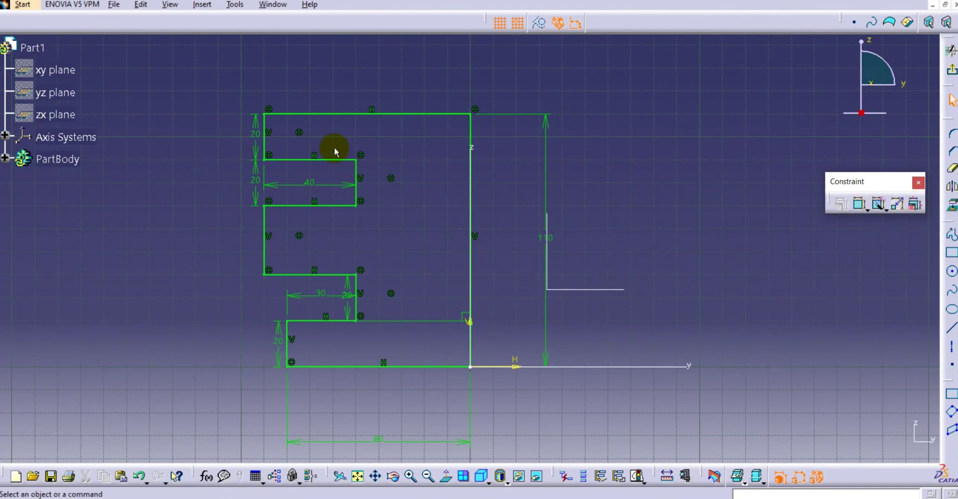
pyautogui.doubleClick(256, 180)
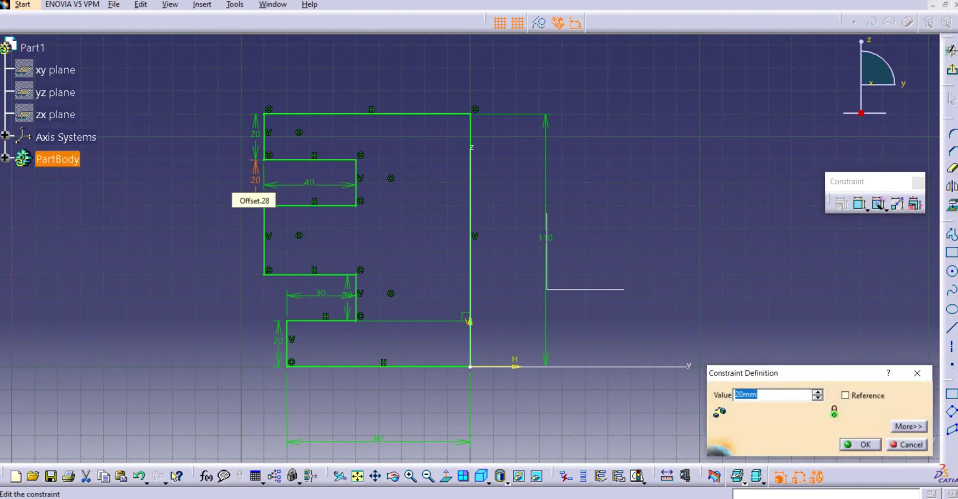
pyautogui.press('Return')
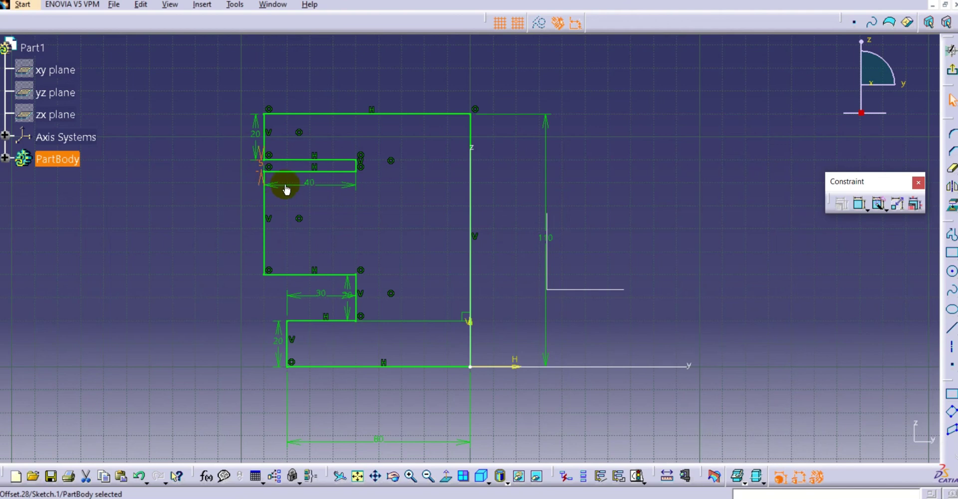
pyautogui.doubleClick(304, 184)
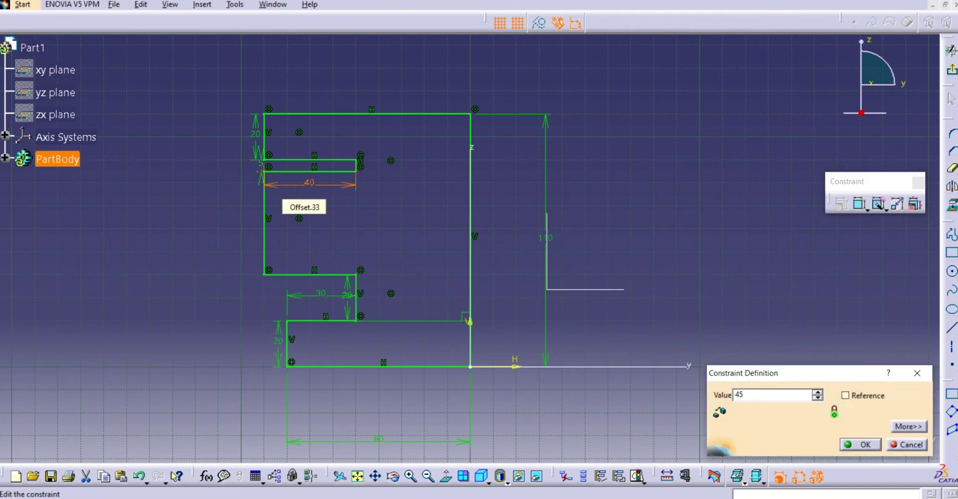
pyautogui.write('45')
pyautogui.press('Return')
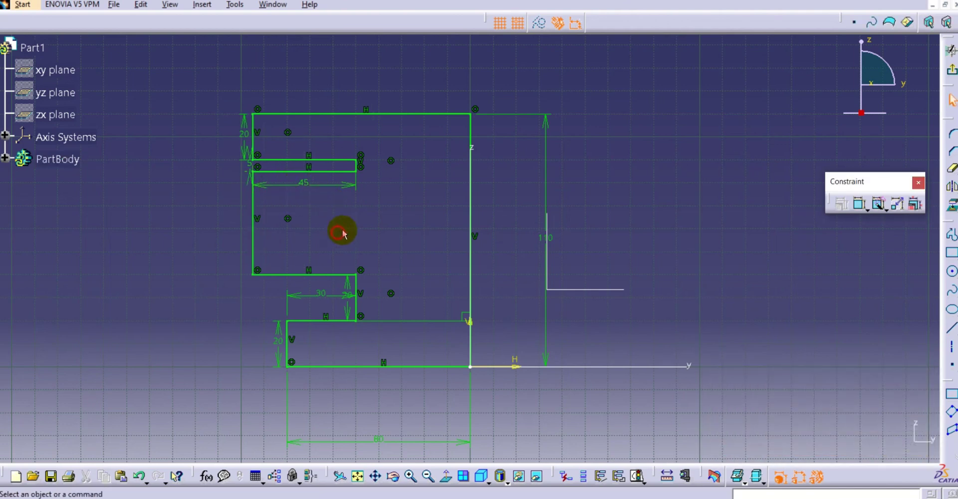
# Step: Set the horizontal dimension of the lower notch's bottom edge to 35 mm
pyautogui.doubleClick(320, 293)
pyautogui.write('35mm')
pyautogui.press('Return')
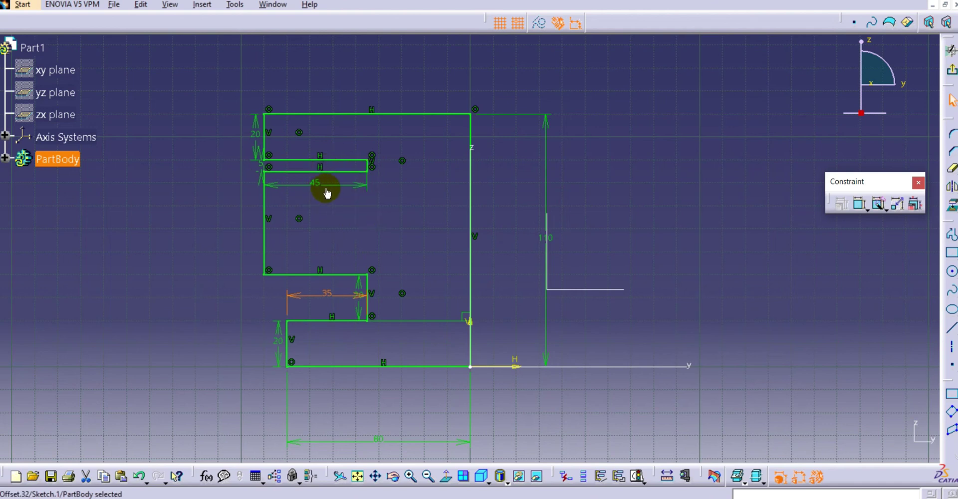
pyautogui.click(361, 228)
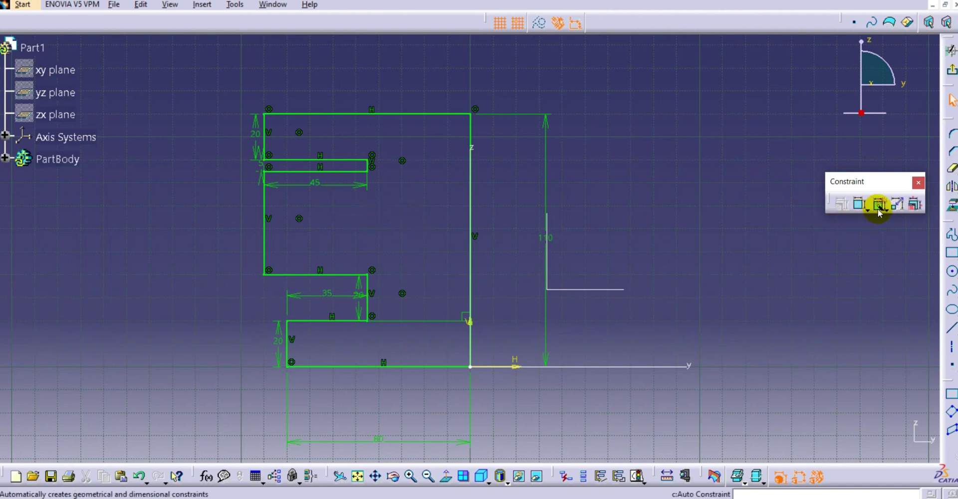
# Step: Use Edit Multi-Constraint to set the upper notch's height to 20 mm and preview the profile
pyautogui.click(913, 203)
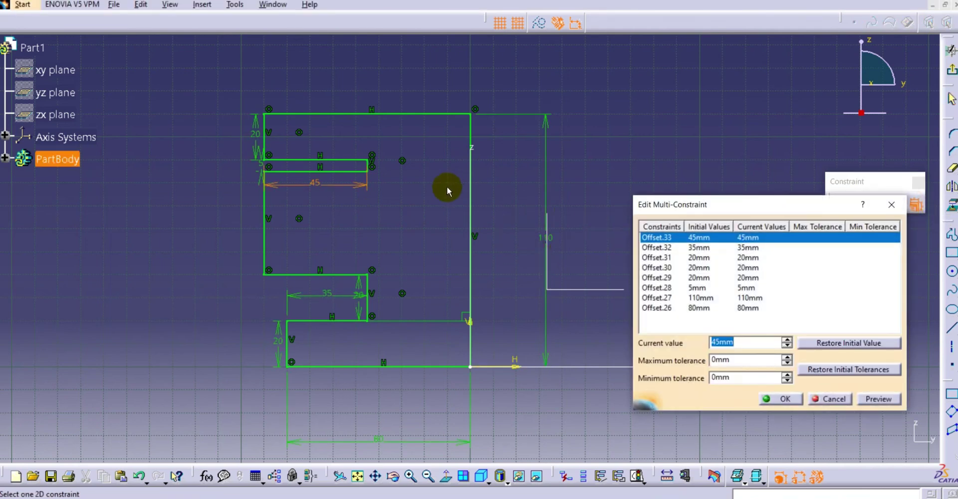
pyautogui.click(698, 248)
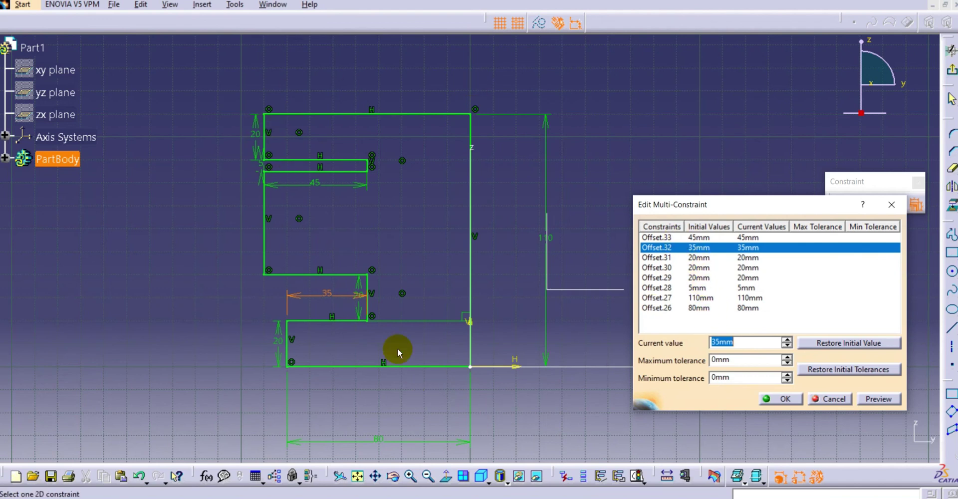
pyautogui.press('Tab')
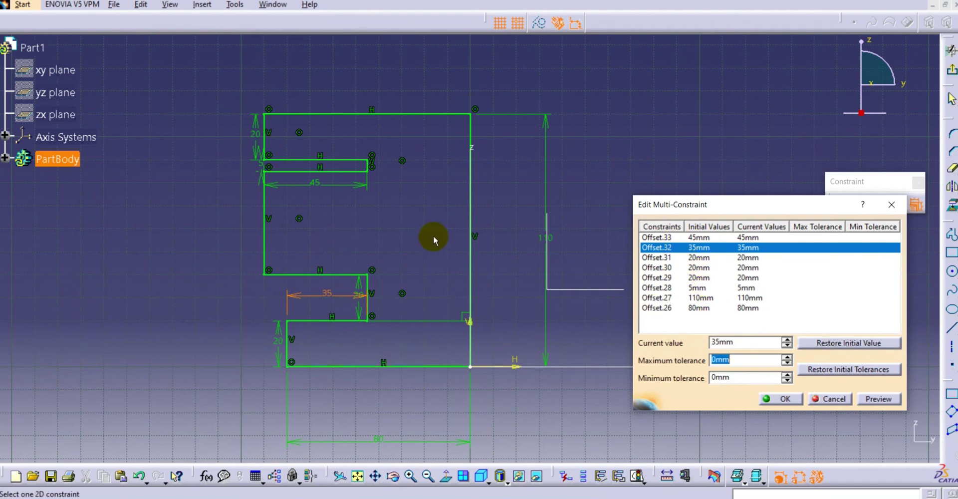
pyautogui.click(667, 238)
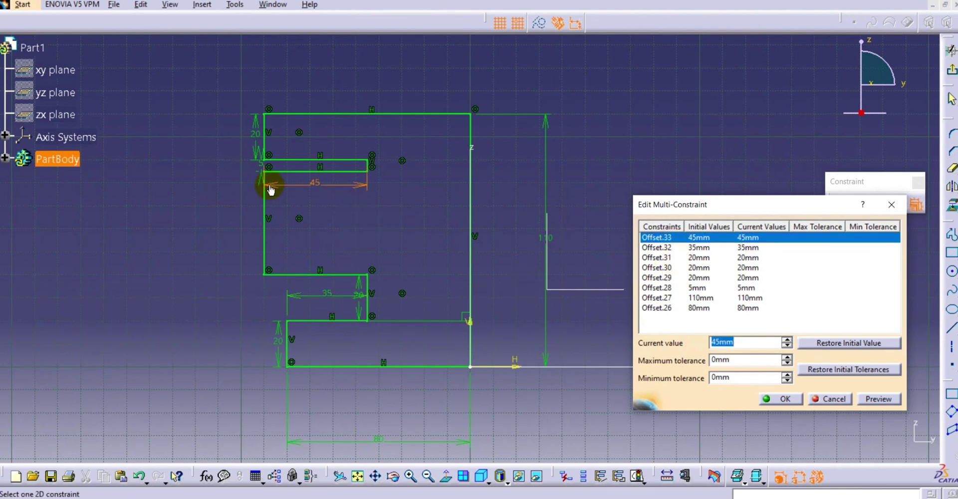
pyautogui.click(261, 162)
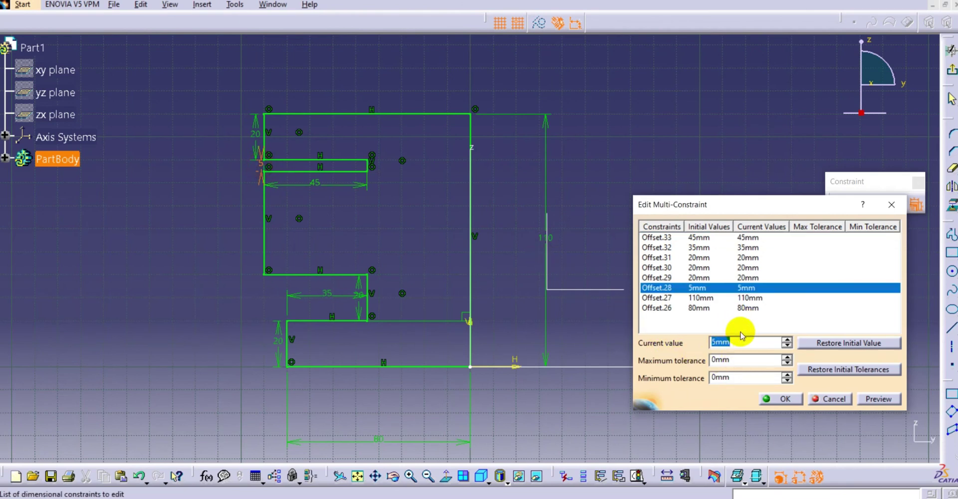
pyautogui.write('20')
pyautogui.click(722, 298)
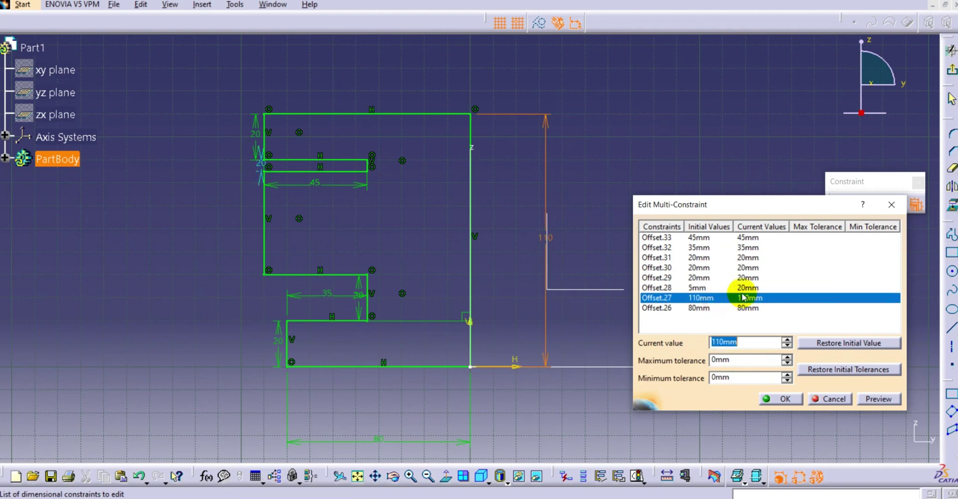
pyautogui.click(878, 398)
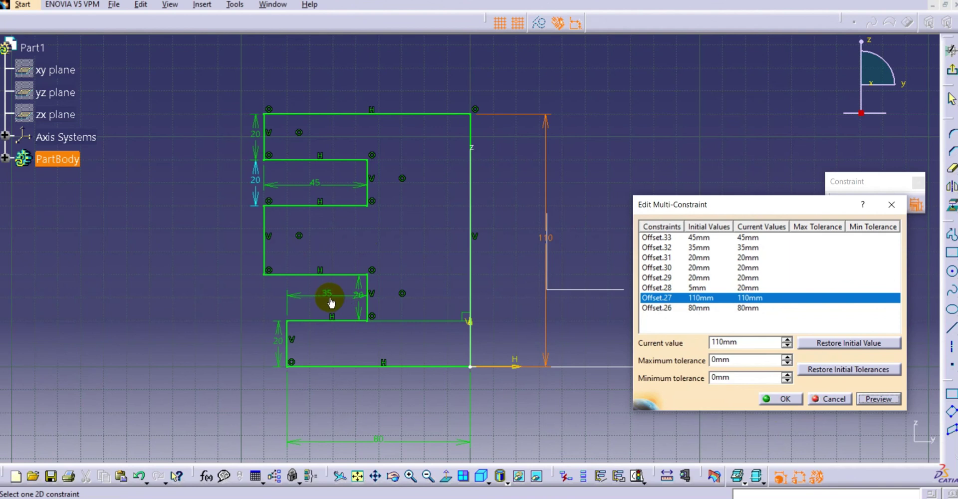
# Step: Set the lower notch's height to 25 mm in the multi-constraint edit and preview the change
pyautogui.click(359, 295)
pyautogui.click(364, 288)
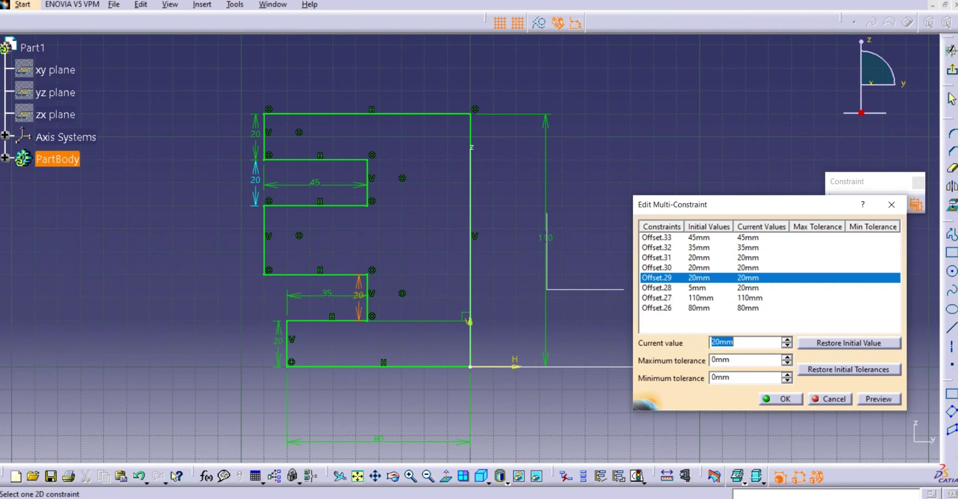
pyautogui.click(721, 307)
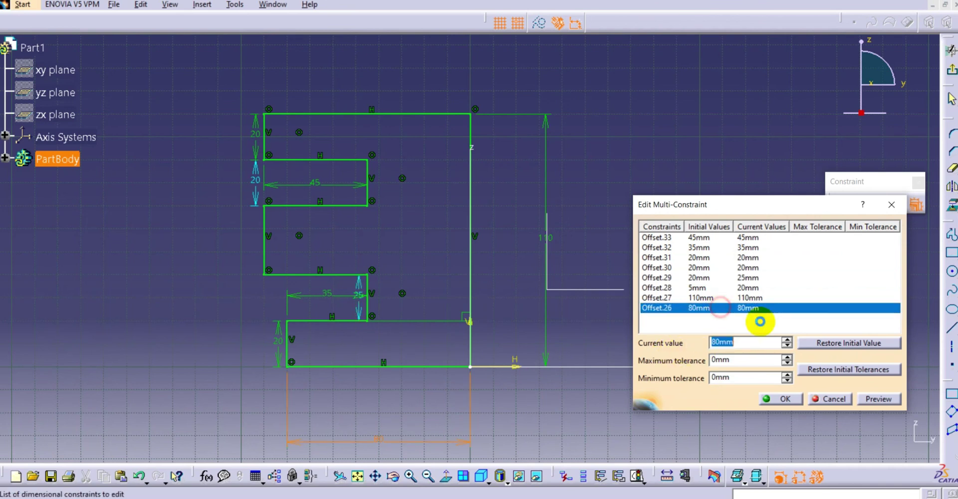
pyautogui.click(879, 399)
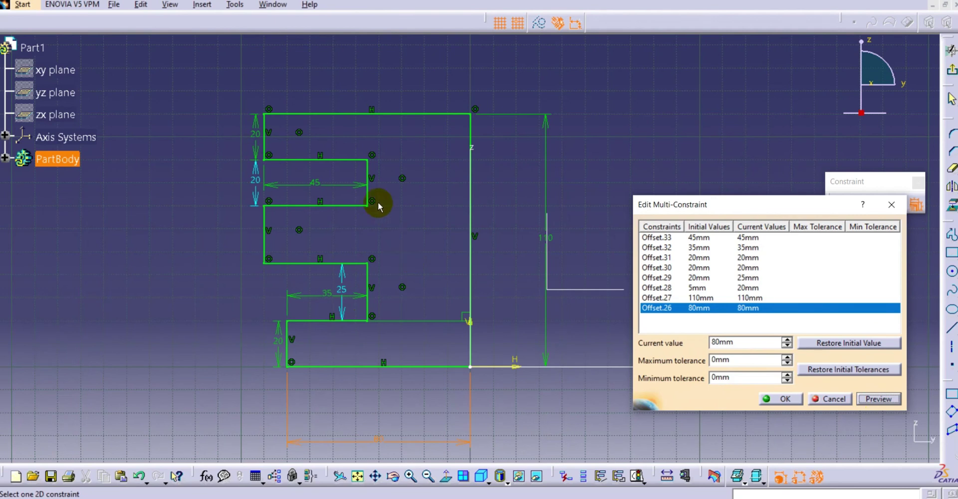
# Step: Set the upper notch's depth to 55 mm in the multi-constraint edit and preview the change
pyautogui.click(316, 185)
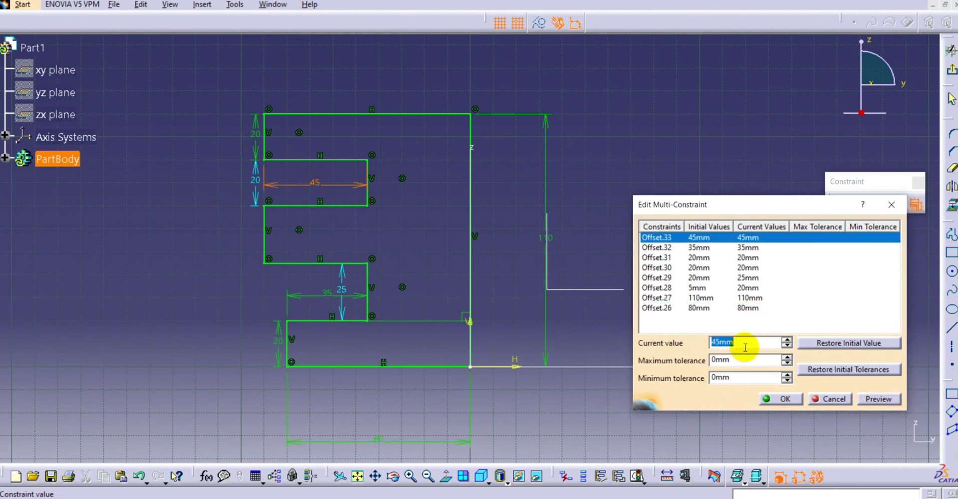
pyautogui.write('55')
pyautogui.click(880, 398)
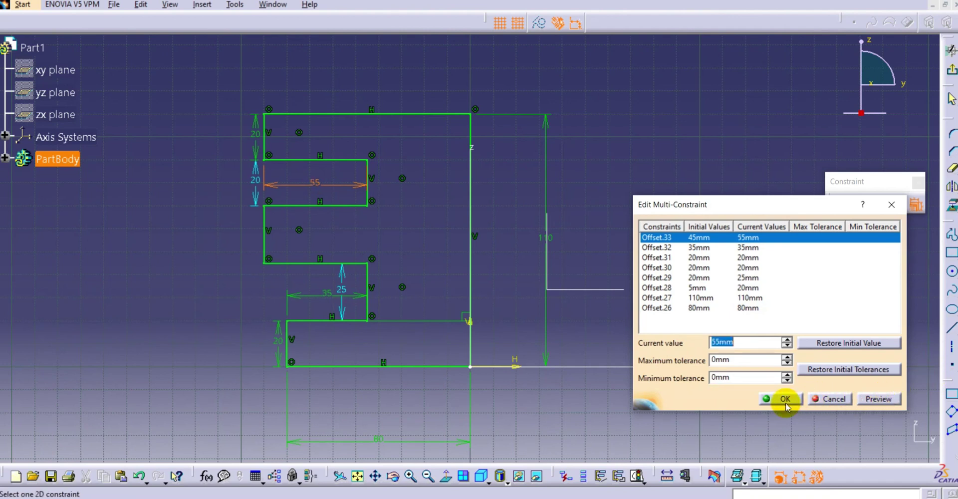